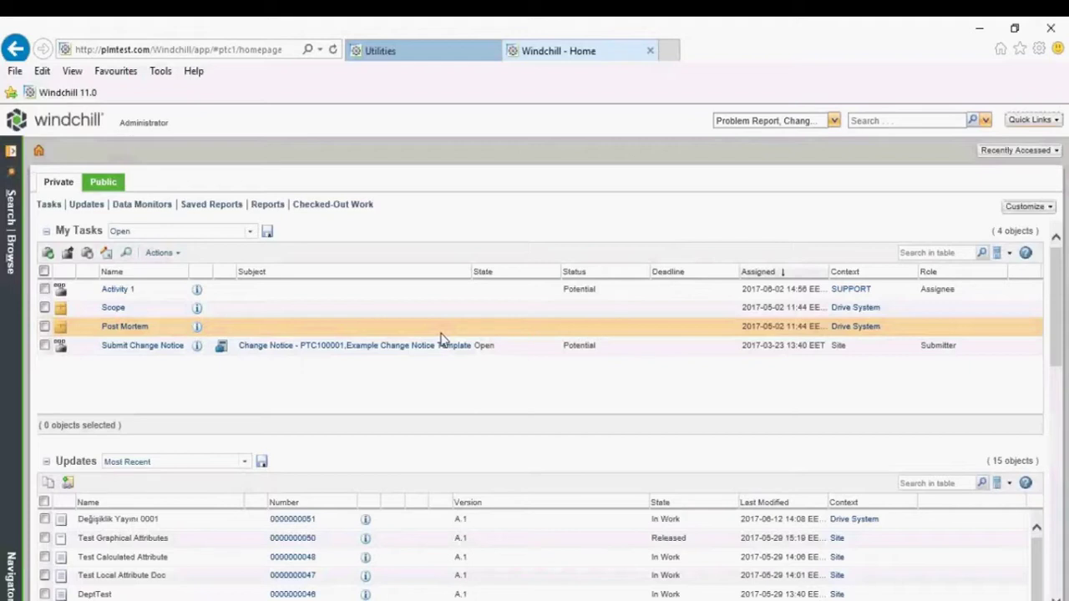
- Open the information page of the document Değişiklik Yayını 0001 in the Drive System product
click(10, 259)
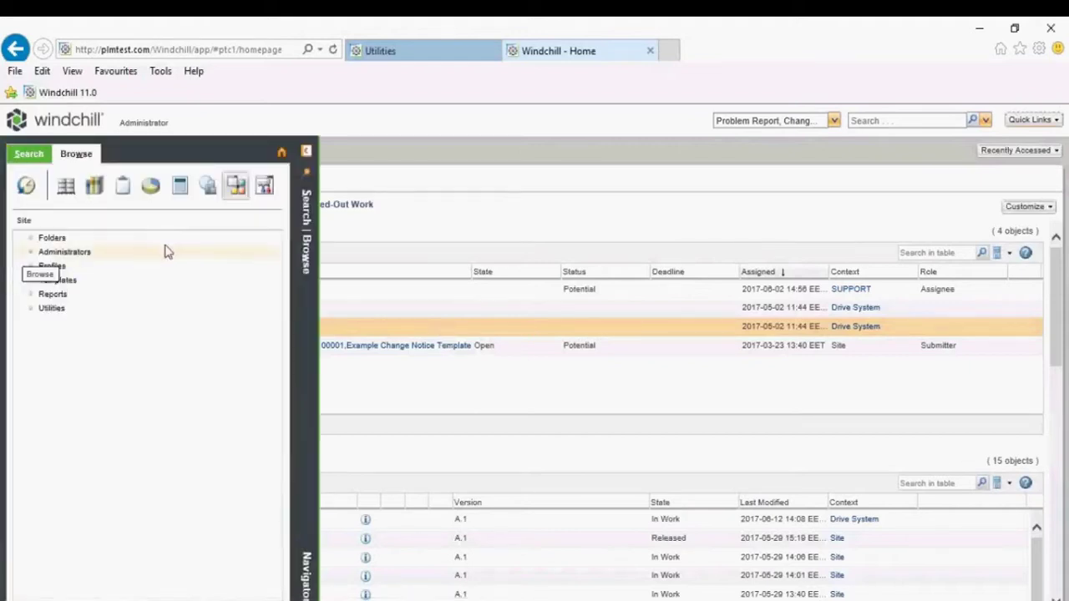
click(72, 190)
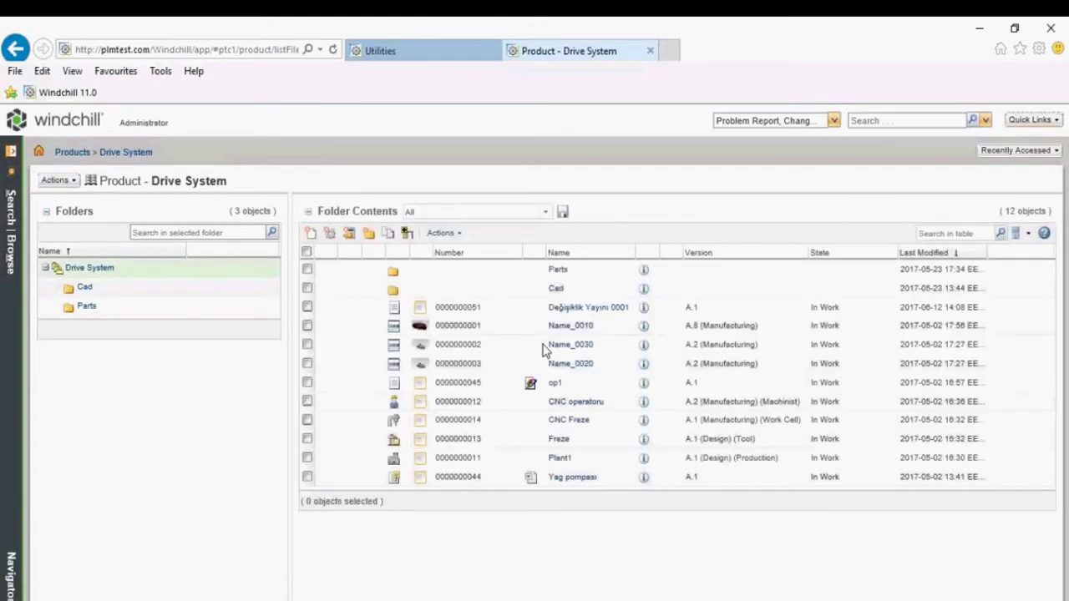
click(643, 309)
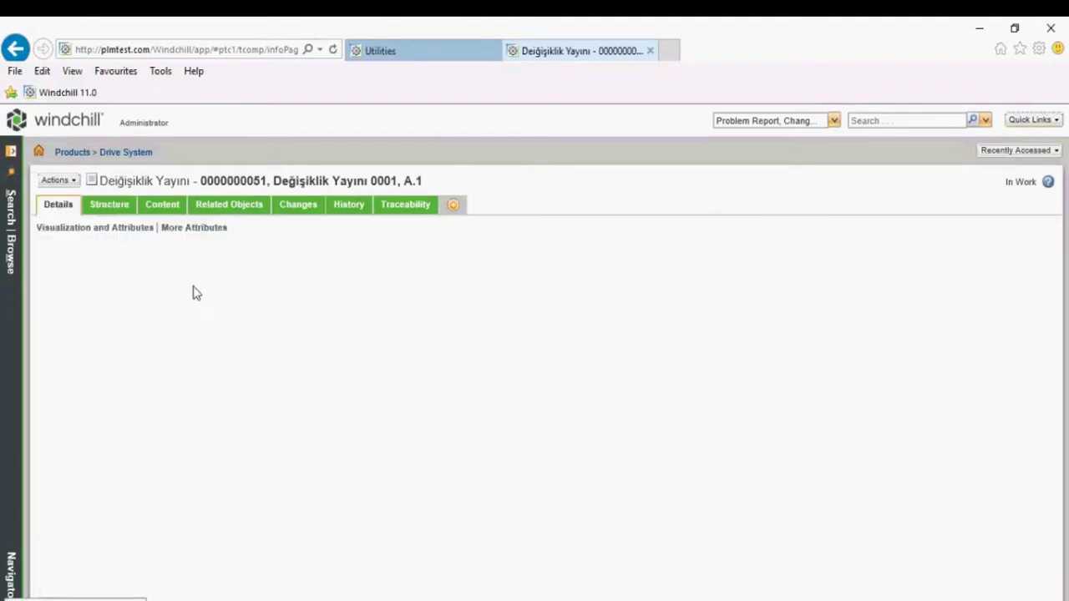
- Examine the document's Business attributes, from the problem description and cause to the total problem cost and related product
scroll(376, 320, down, 3)
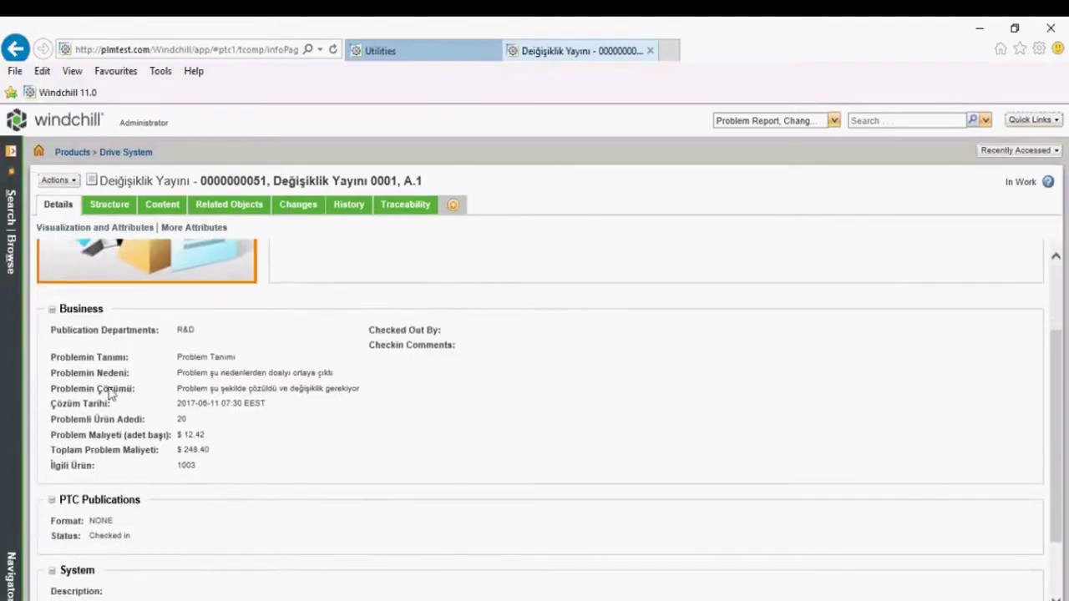
drag(50, 356, 206, 470)
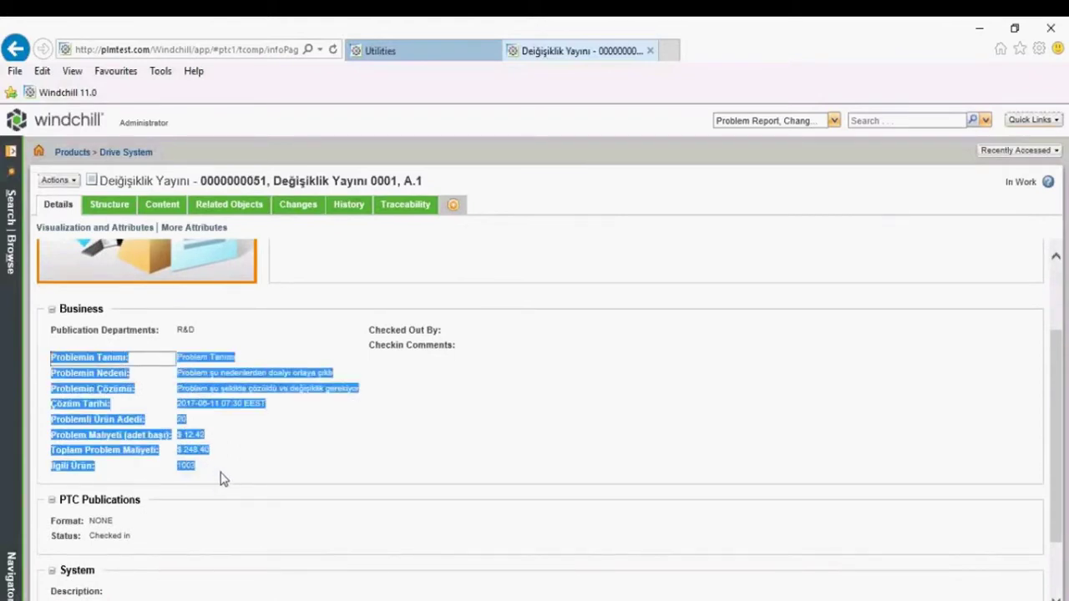
scroll(159, 404, up, 1)
scroll(159, 403, down, 1)
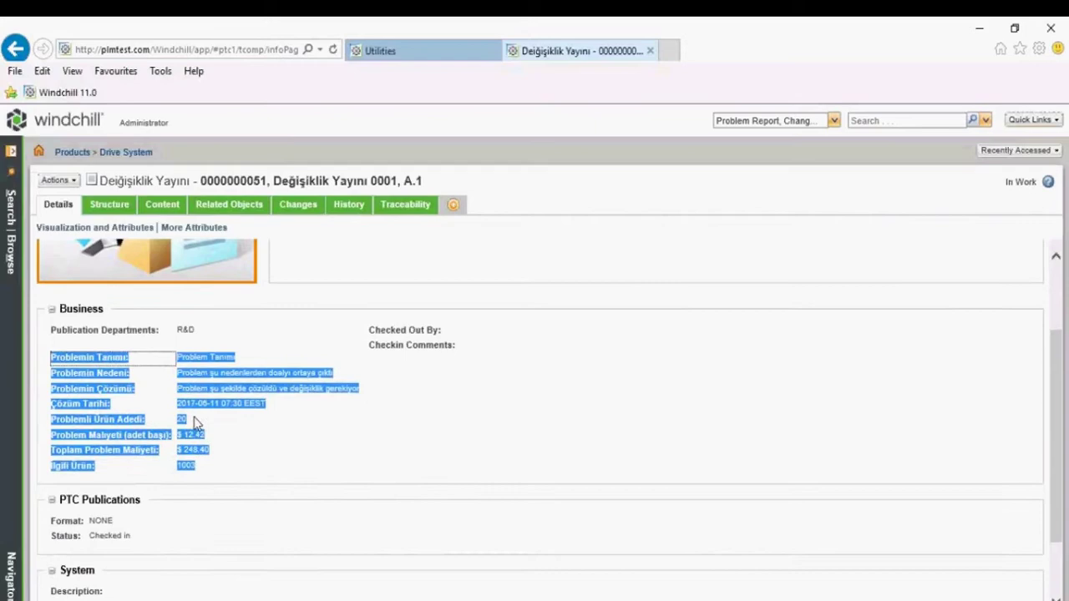
click(242, 419)
scroll(215, 382, up, 2)
drag(179, 409, 353, 515)
click(353, 509)
scroll(384, 497, up, 1)
scroll(400, 454, down, 4)
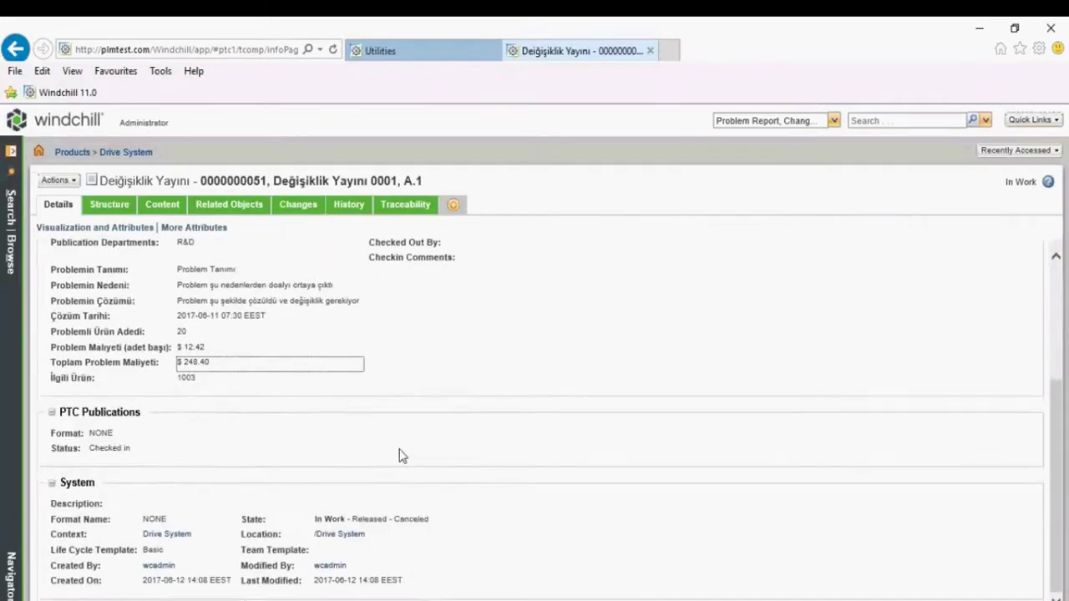
scroll(283, 242, up, 4)
scroll(459, 440, down, 3)
click(420, 366)
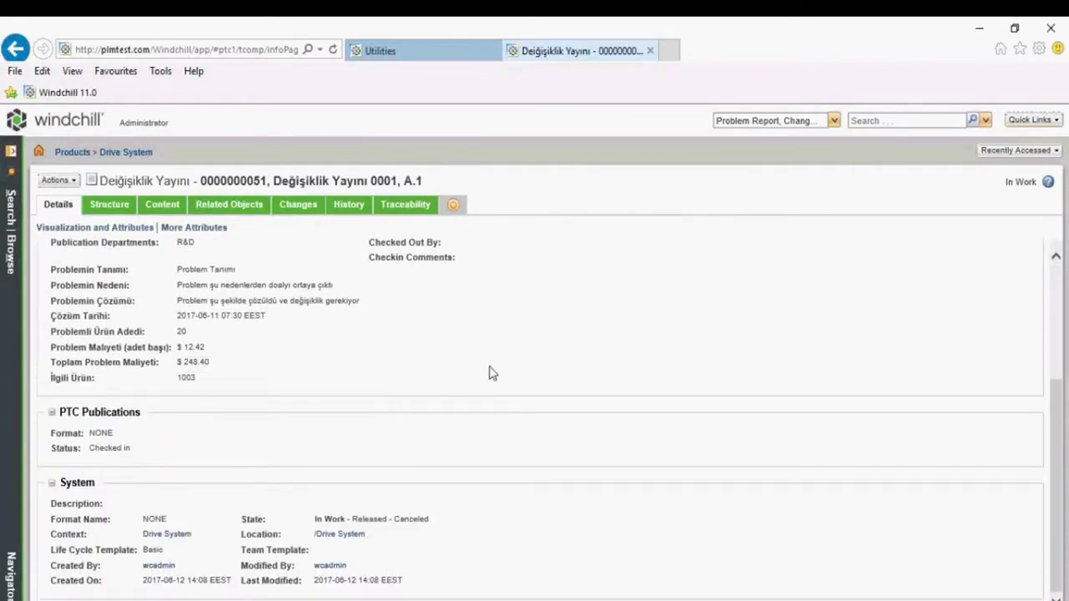
scroll(492, 370, up, 3)
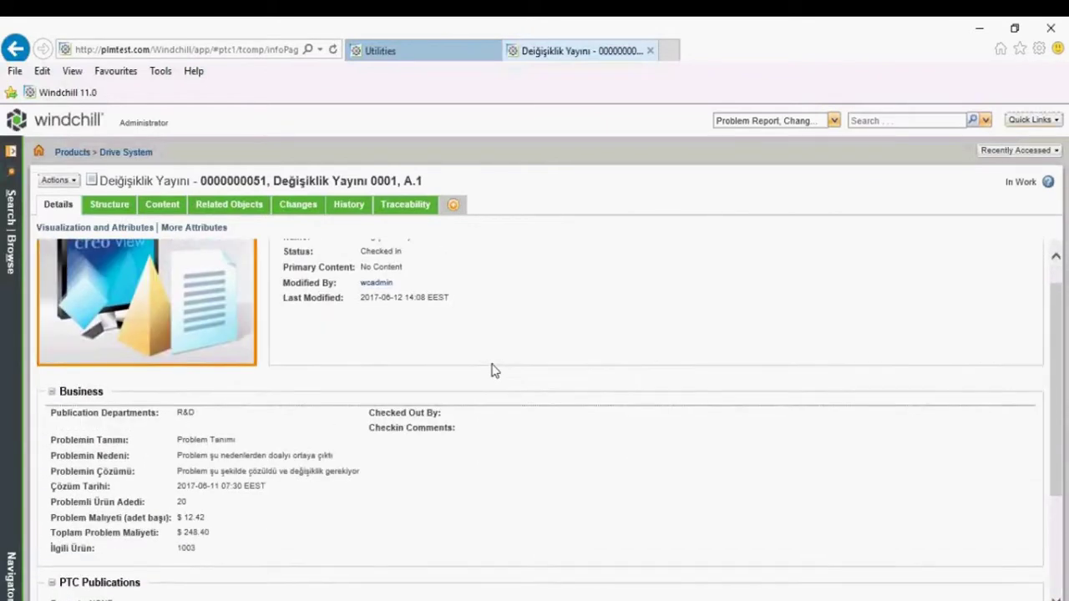
scroll(492, 370, down, 3)
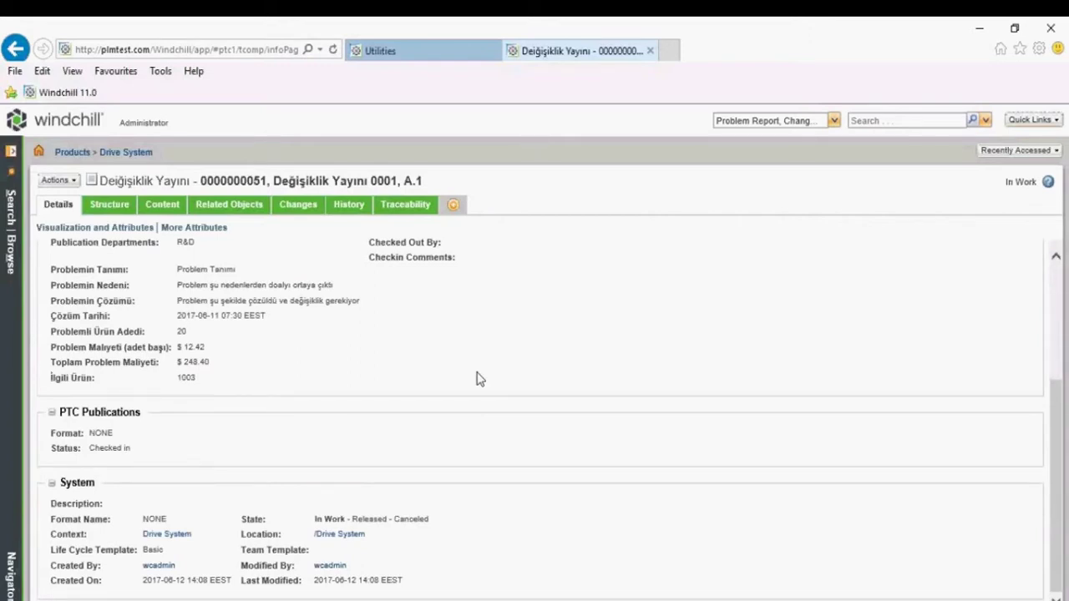
- Examine the document's life cycle states and its Life Cycle Template in the System attributes
drag(316, 524, 443, 524)
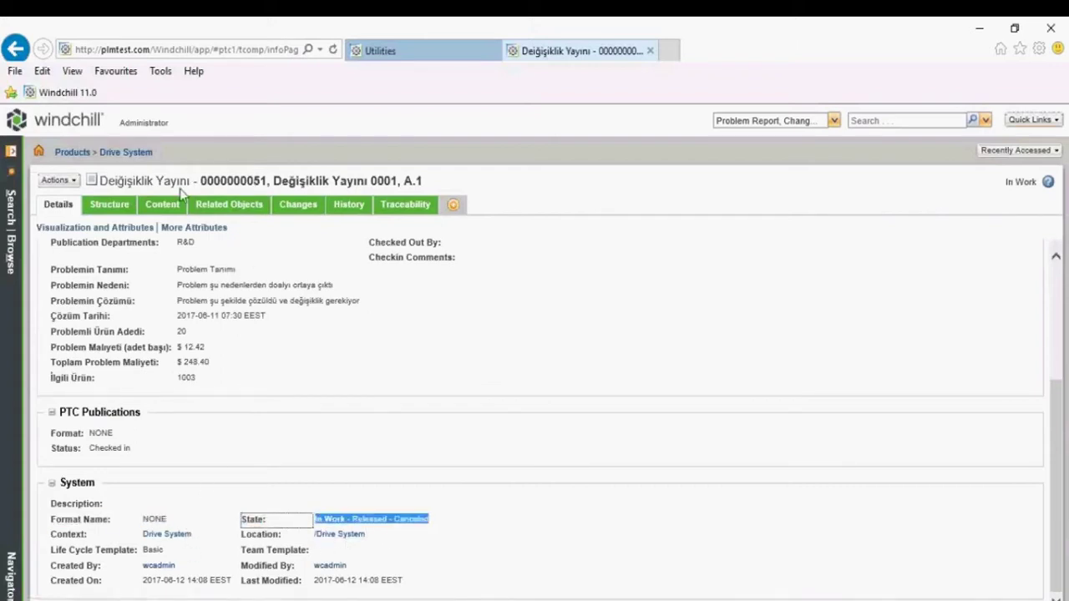
drag(163, 550, 142, 558)
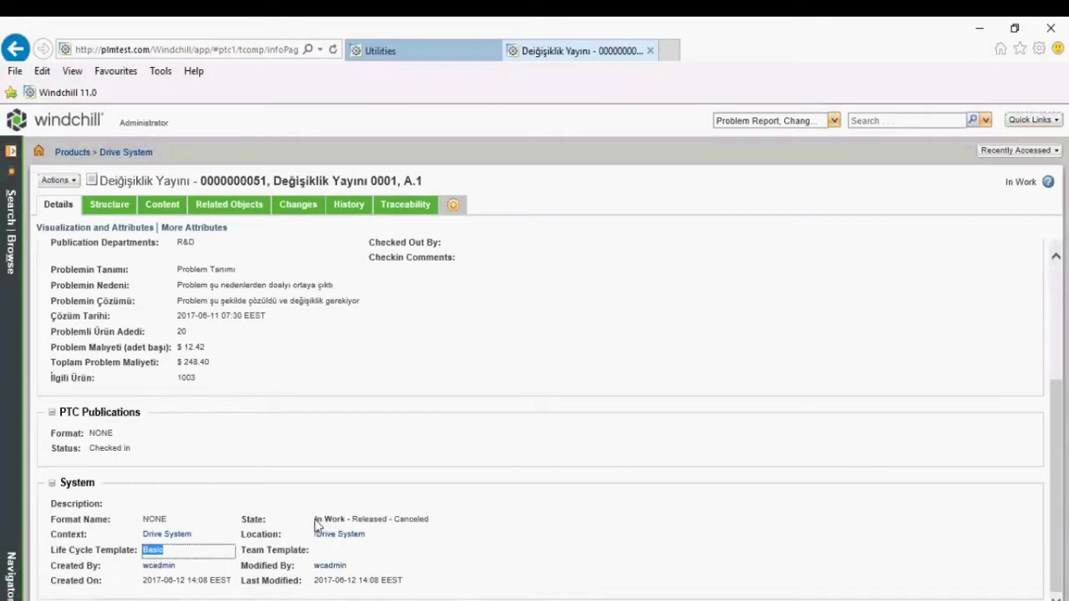
drag(317, 521, 445, 527)
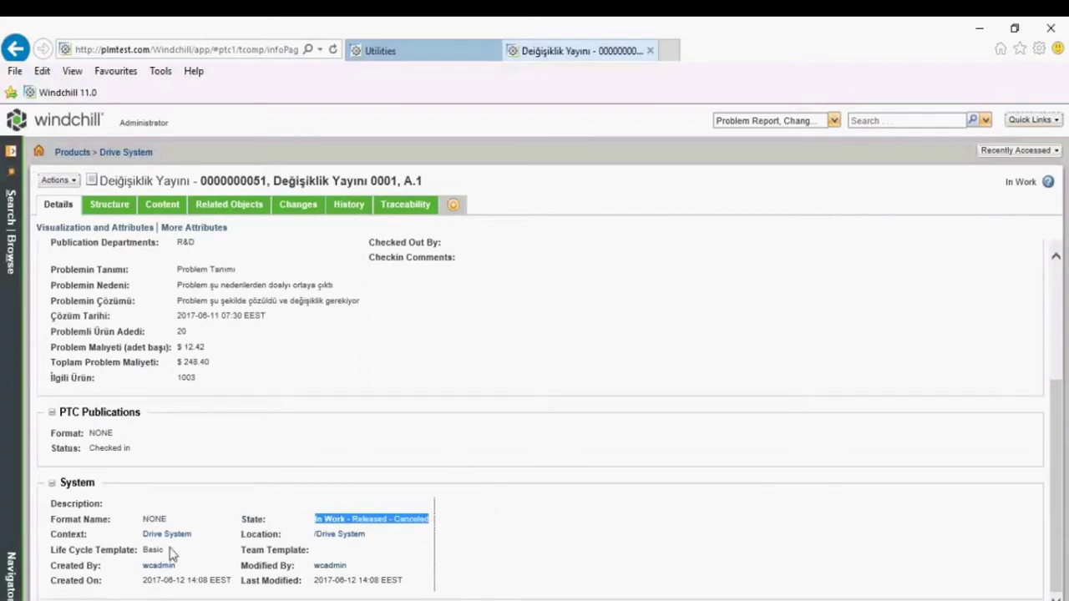
drag(171, 555, 150, 565)
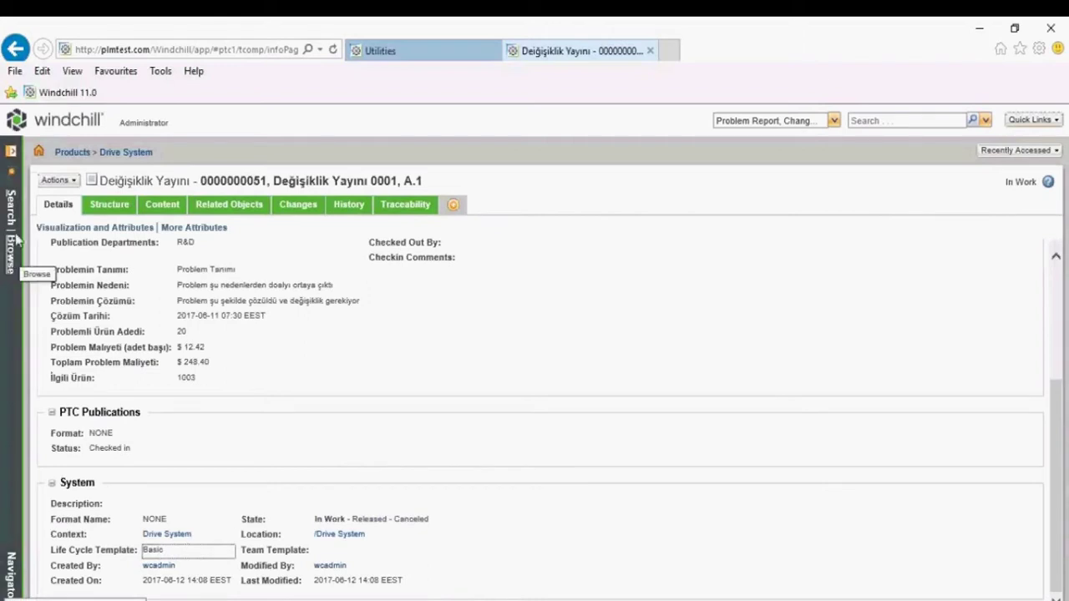
triple_click(175, 127)
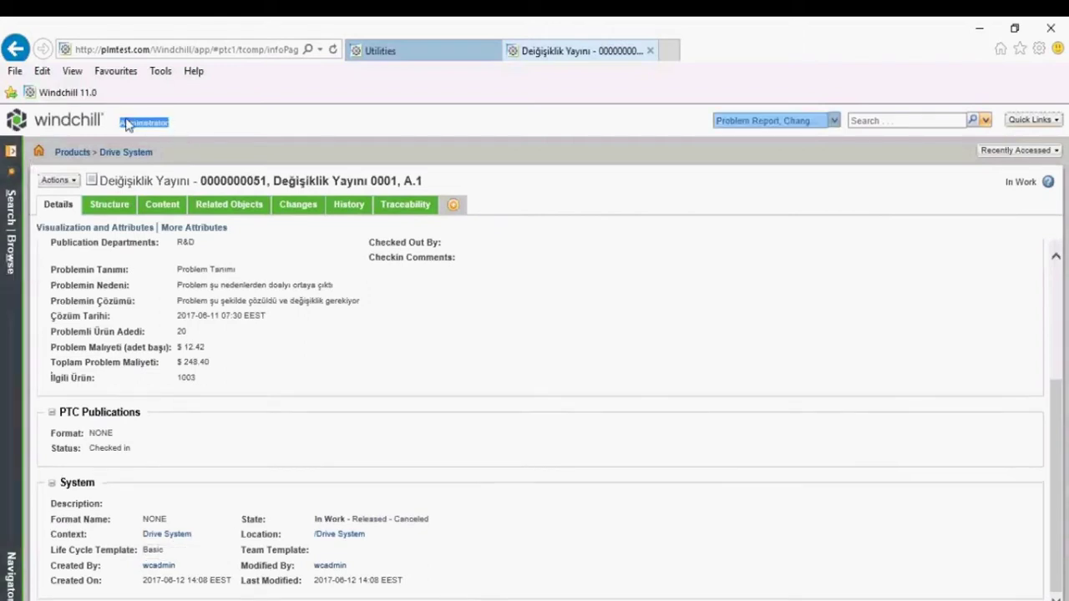
- Open Life Cycle Template Administration in the site utilities and locate the Basic template
click(11, 255)
click(236, 185)
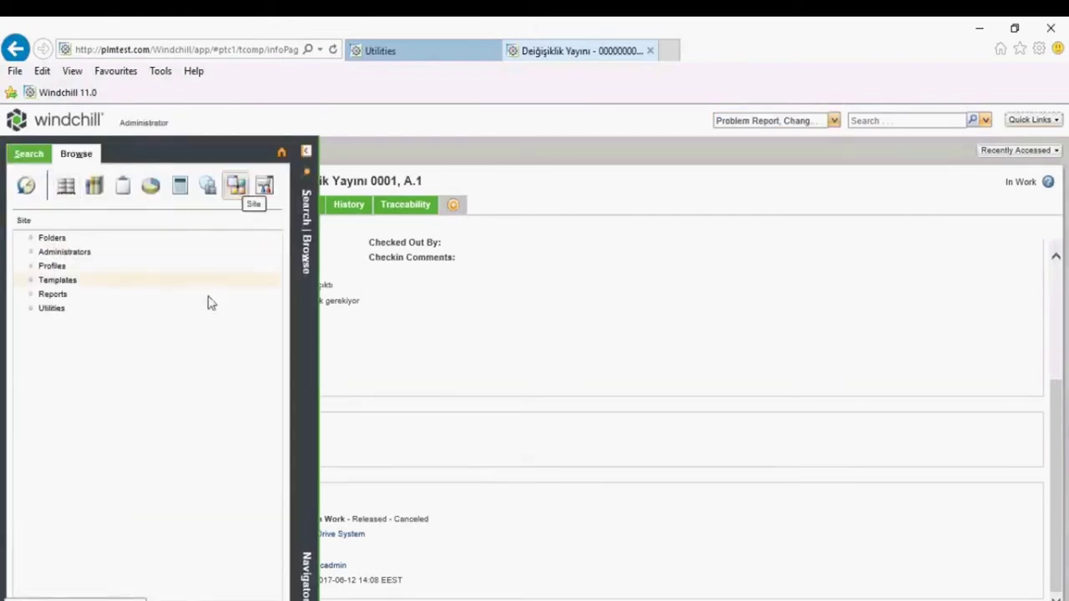
click(53, 309)
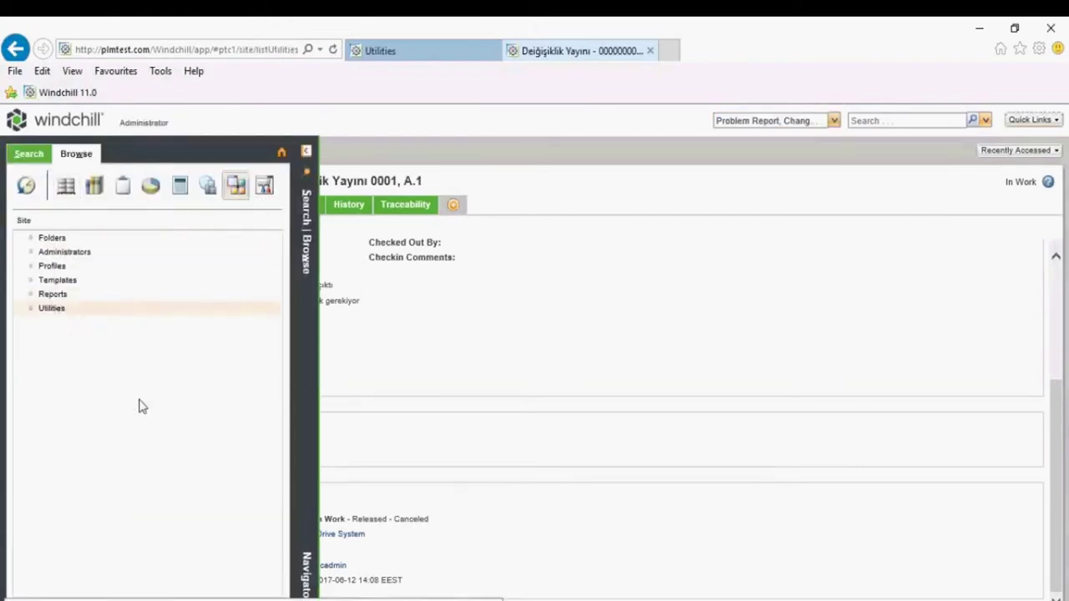
scroll(154, 434, down, 5)
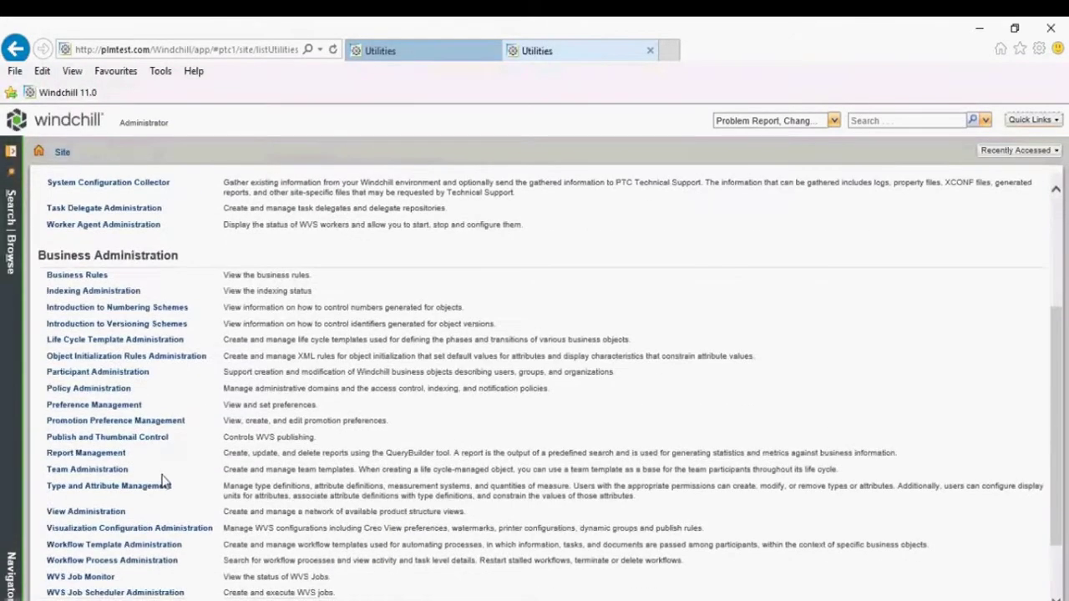
click(102, 344)
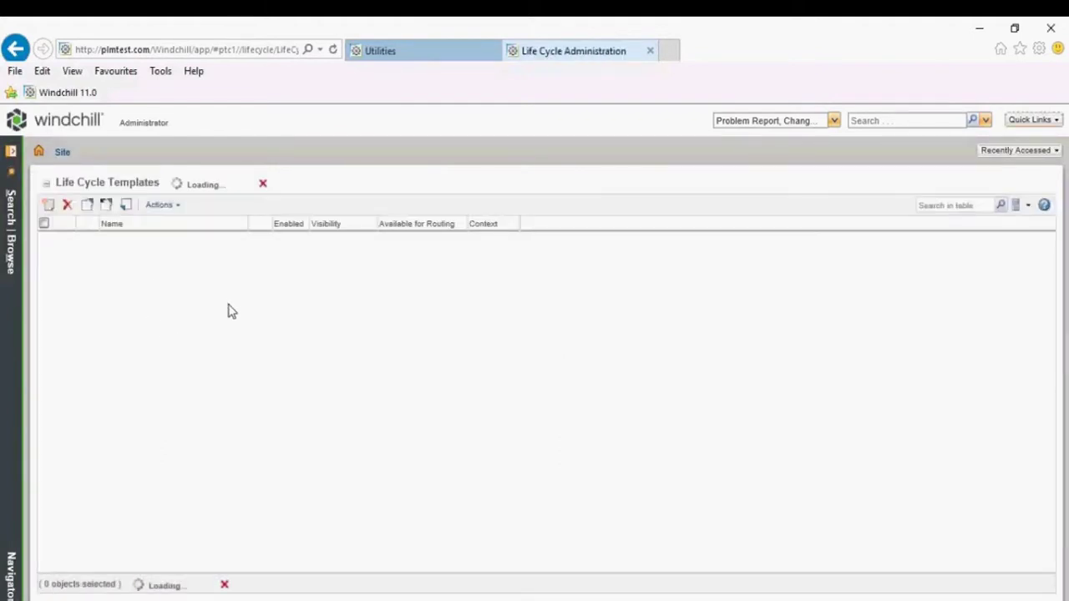
scroll(221, 312, down, 5)
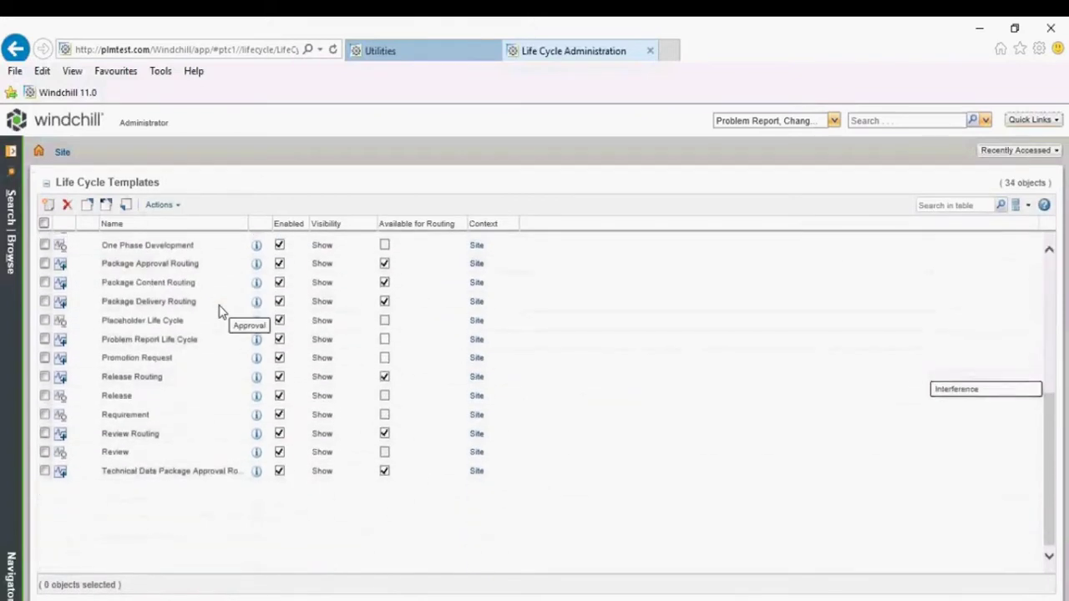
scroll(242, 484, up, 5)
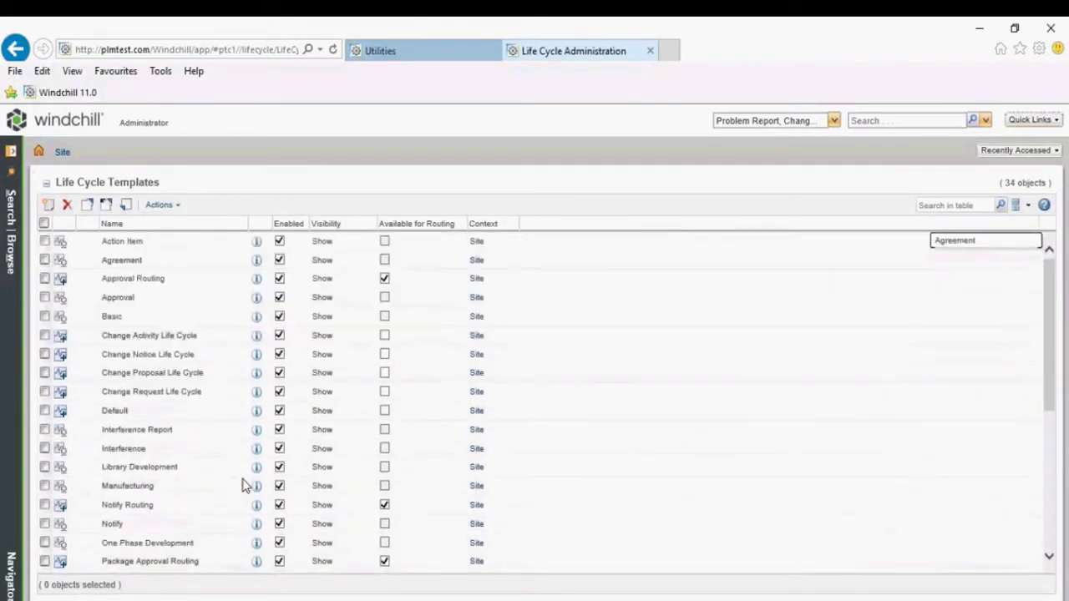
click(111, 320)
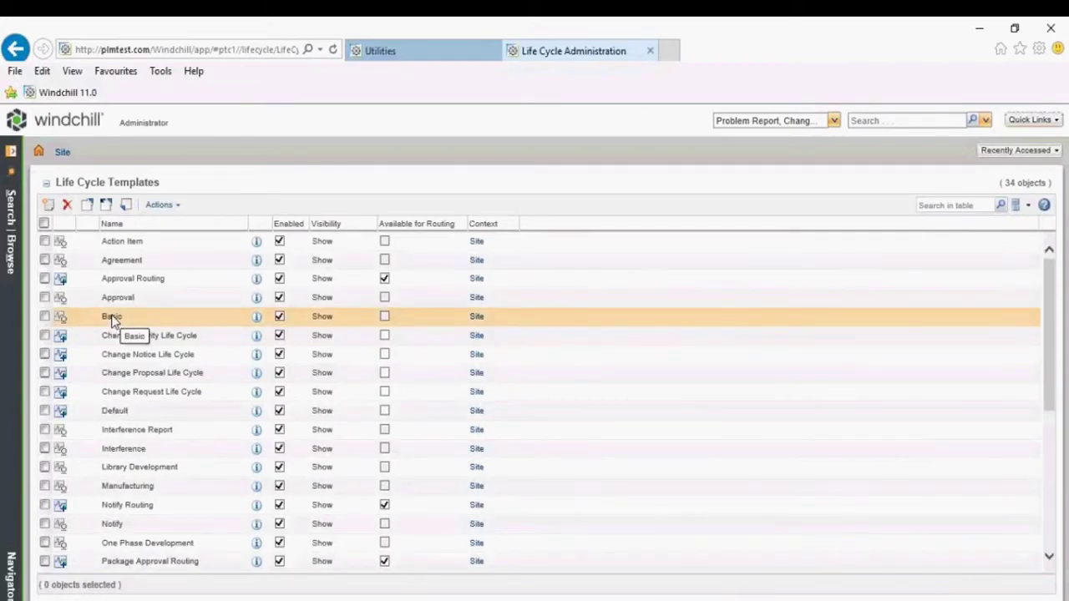
right_click(112, 319)
key(Escape)
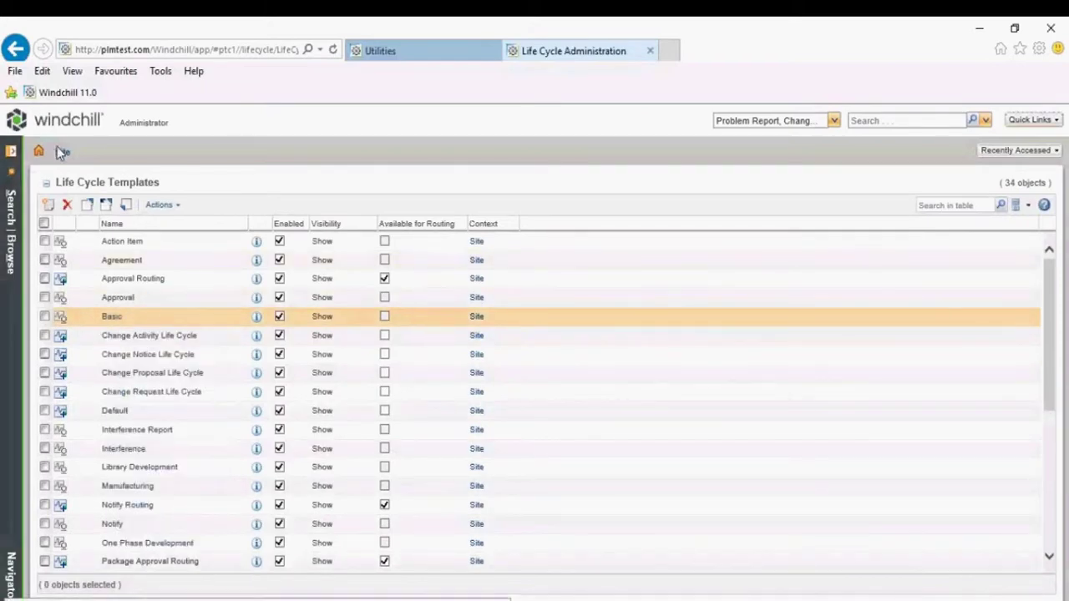
- Open Object Initialization Rules Administration in the site utilities and locate the Document rule
click(10, 251)
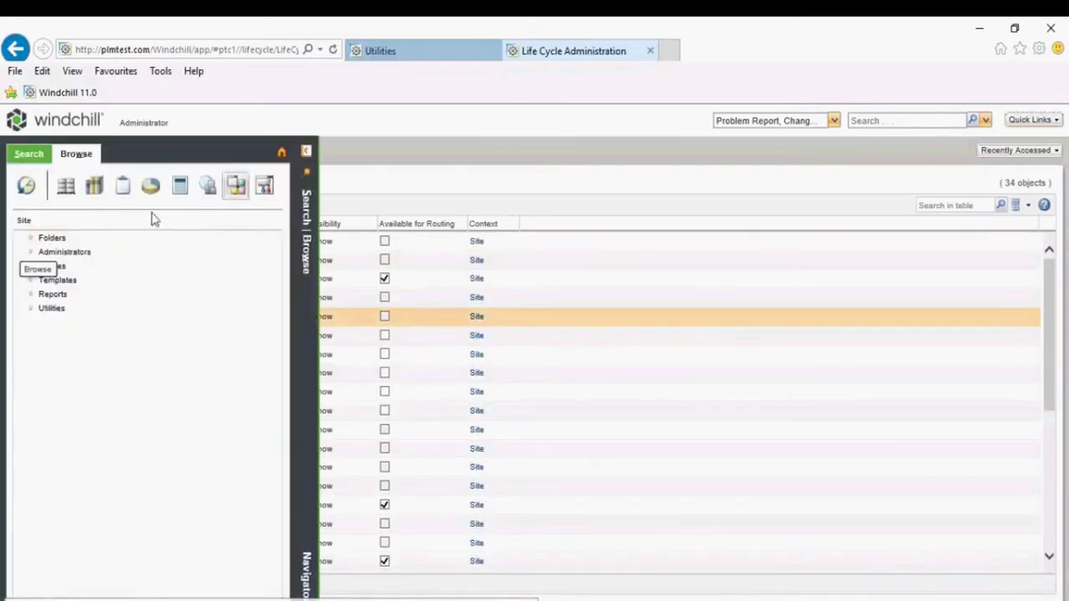
click(64, 311)
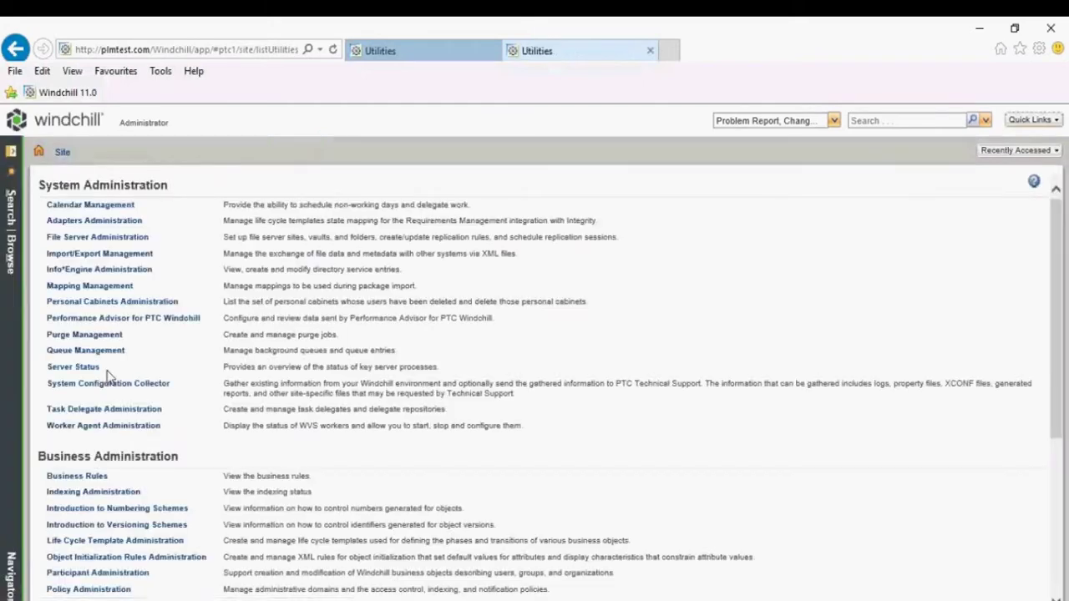
scroll(107, 378, down, 3)
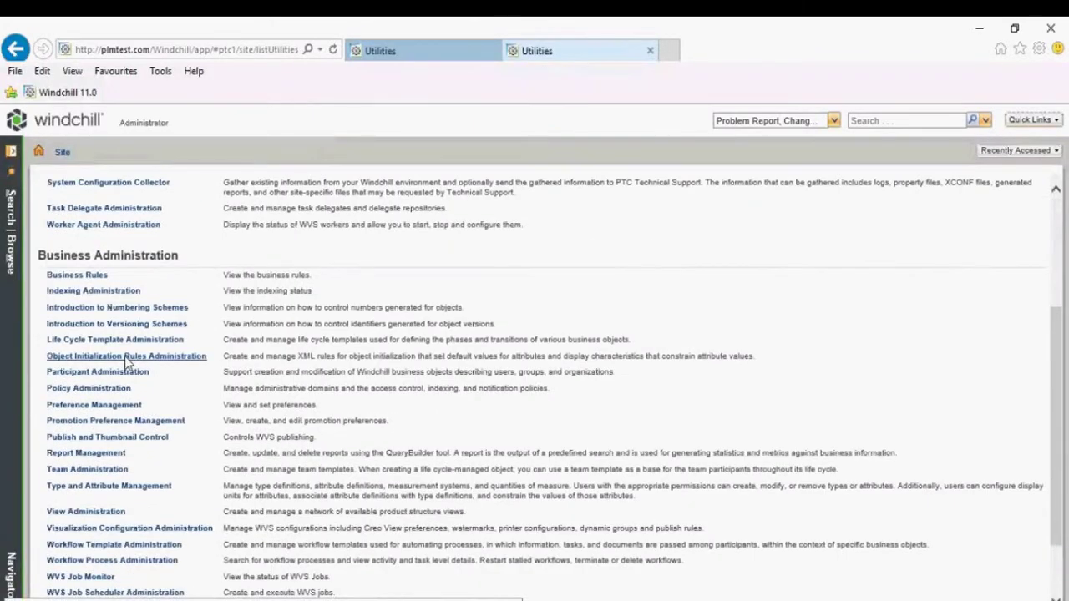
click(126, 357)
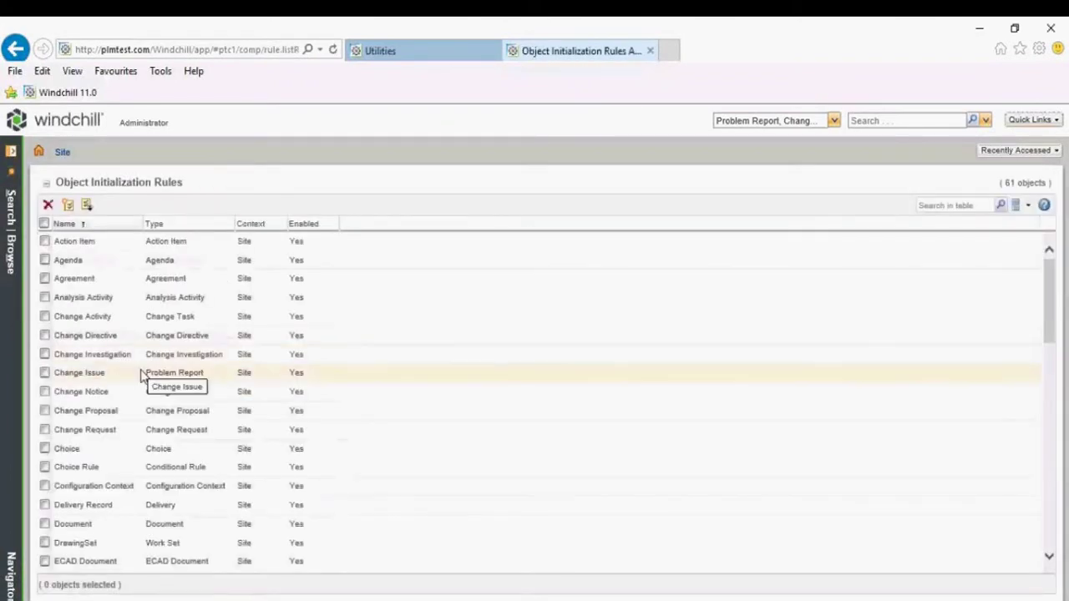
scroll(217, 317, down, 5)
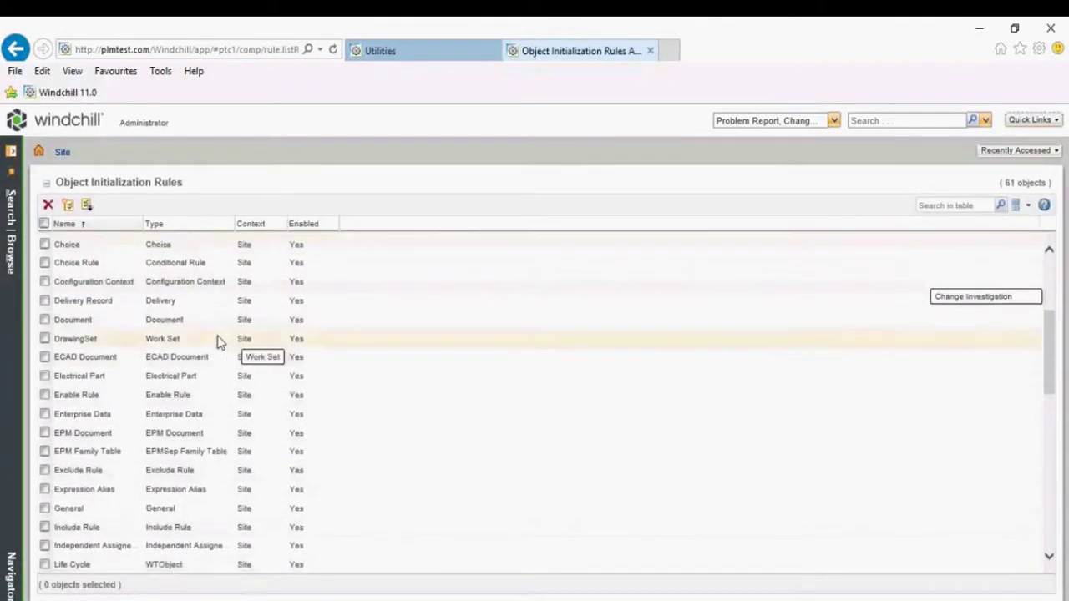
scroll(217, 342, up, 1)
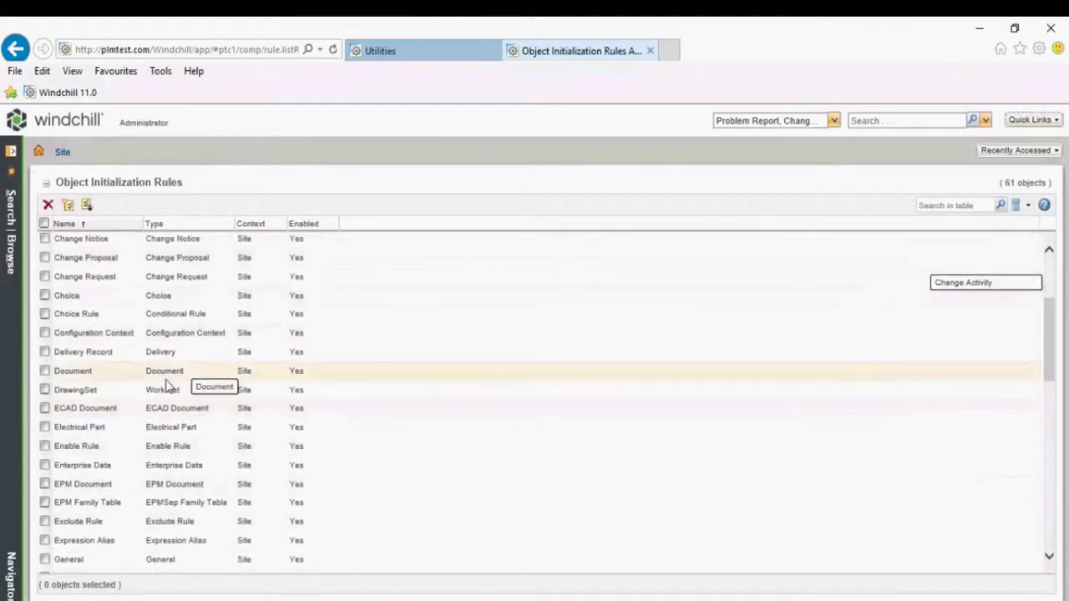
- Download the Document object initialization rule and save it to the Desktop as rule.xml, replacing the existing file
right_click(111, 375)
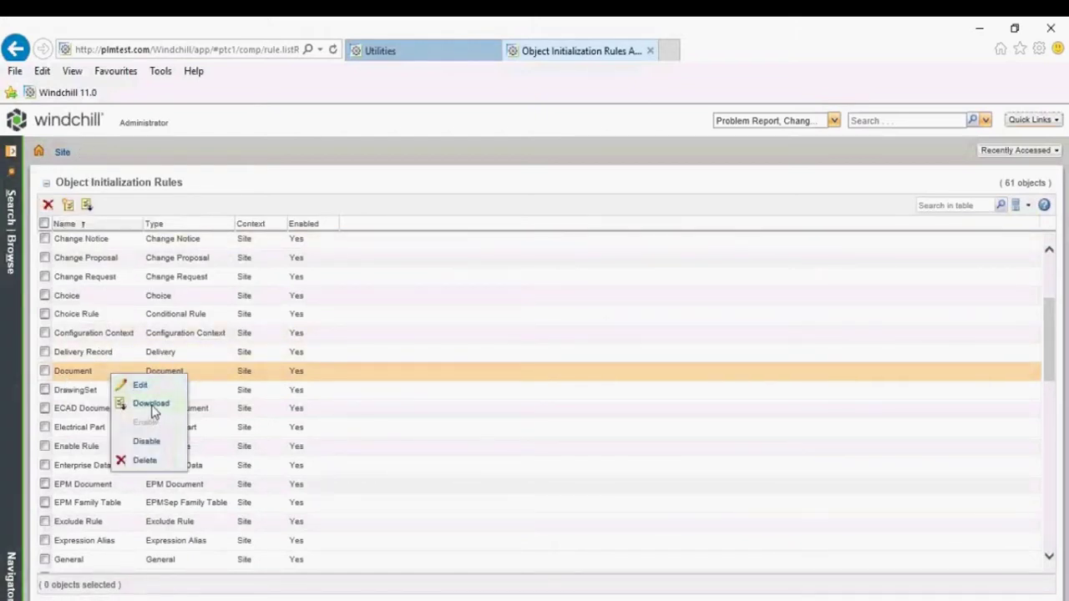
click(151, 405)
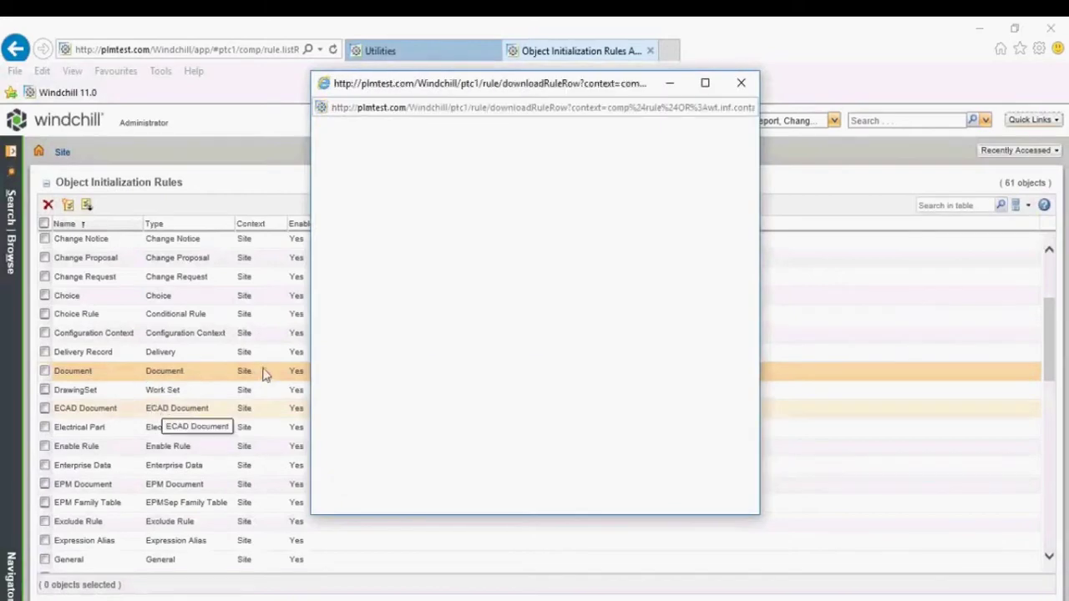
click(814, 598)
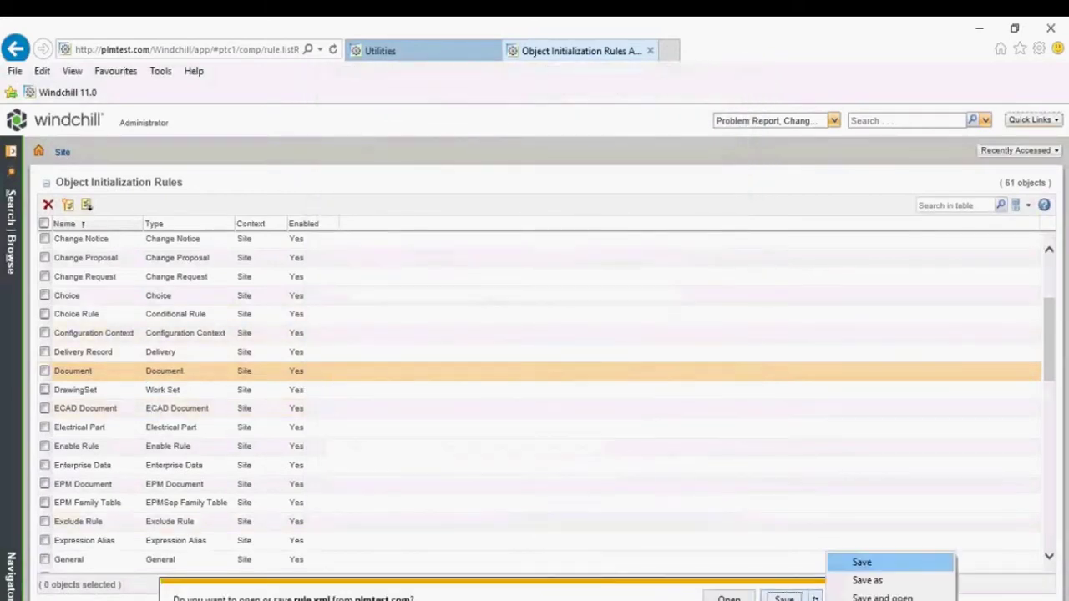
click(869, 580)
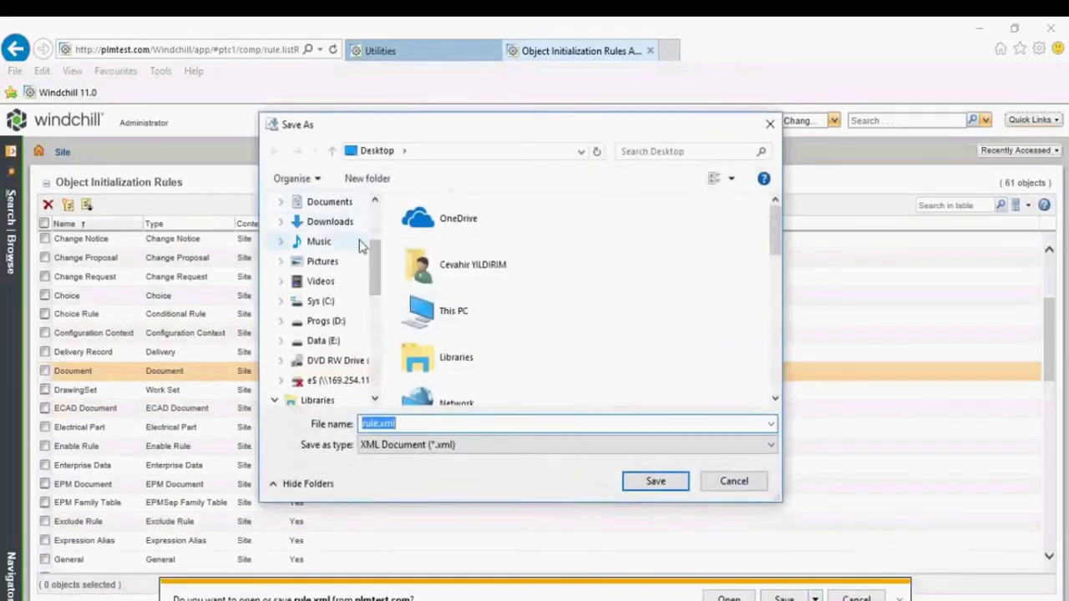
scroll(342, 251, up, 3)
click(332, 236)
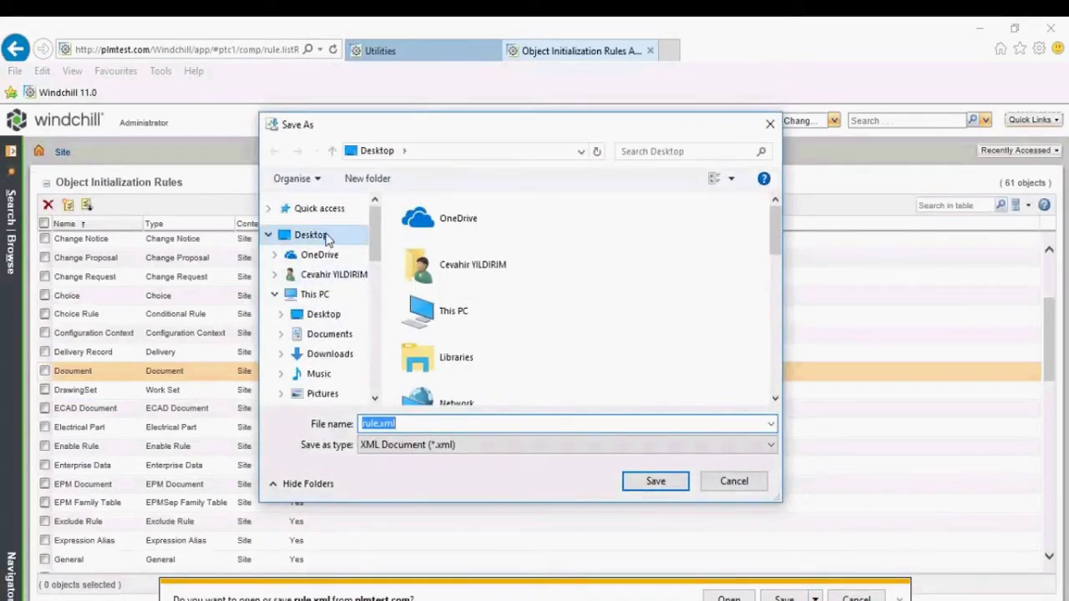
click(656, 485)
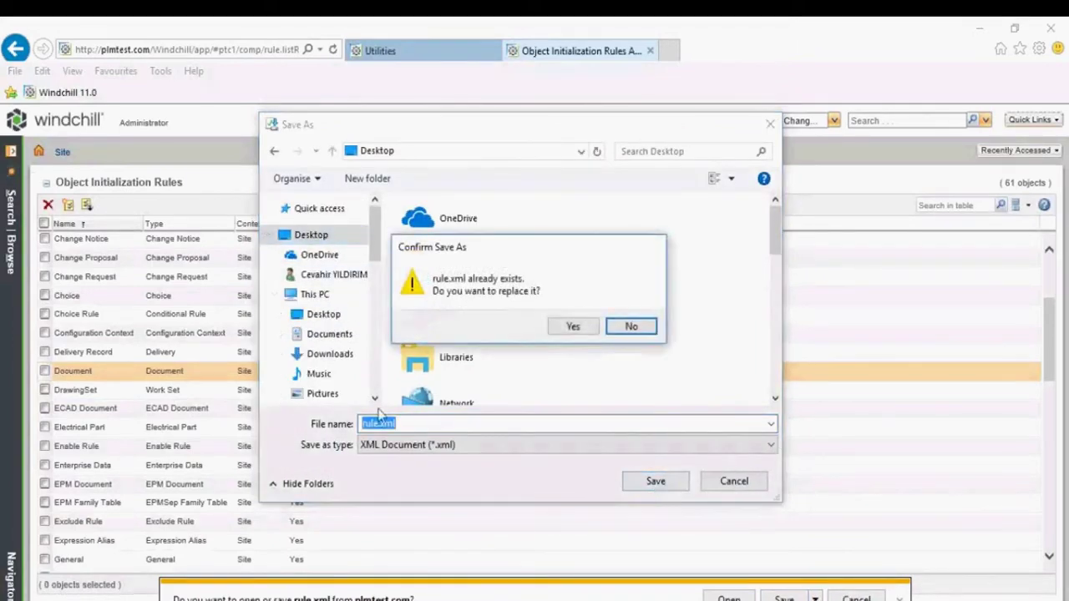
click(573, 327)
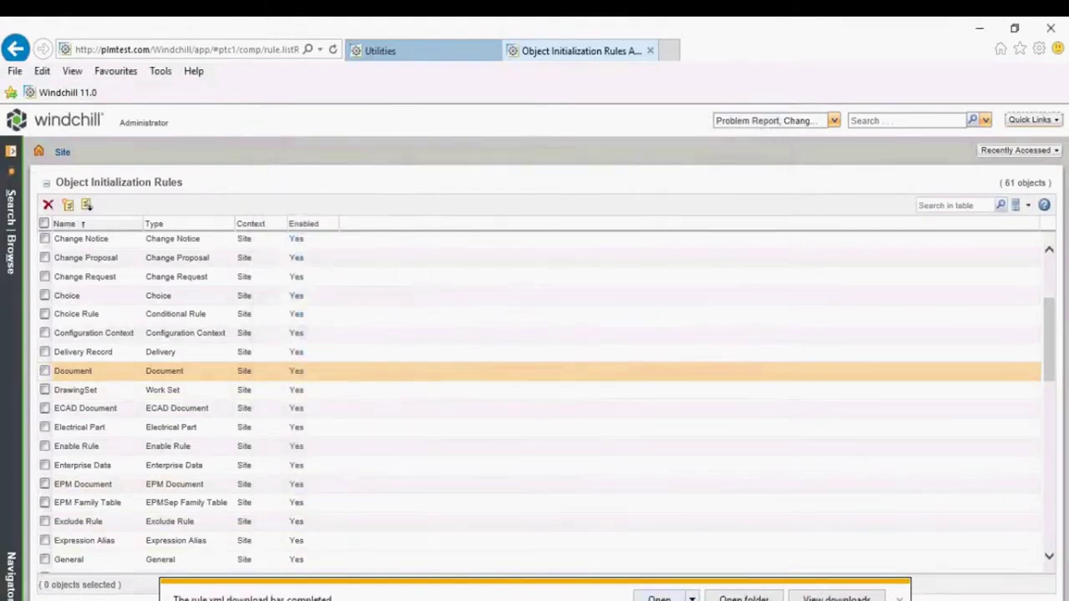
- Show the desktop and open the downloaded rule.xml in Notepad++
right_click(679, 598)
click(740, 526)
drag(255, 293, 142, 281)
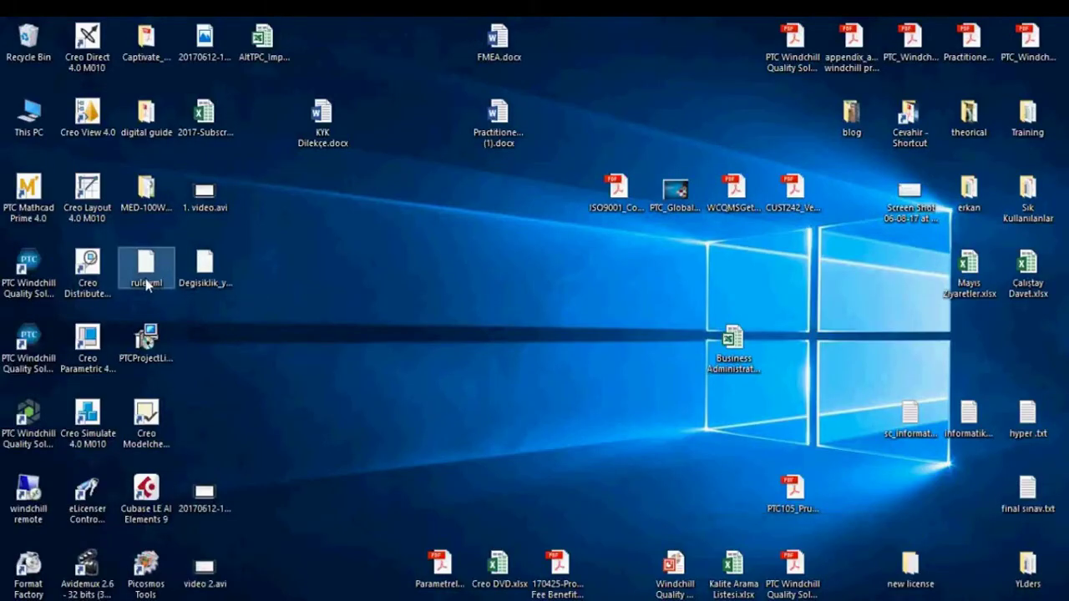
right_click(146, 284)
click(234, 288)
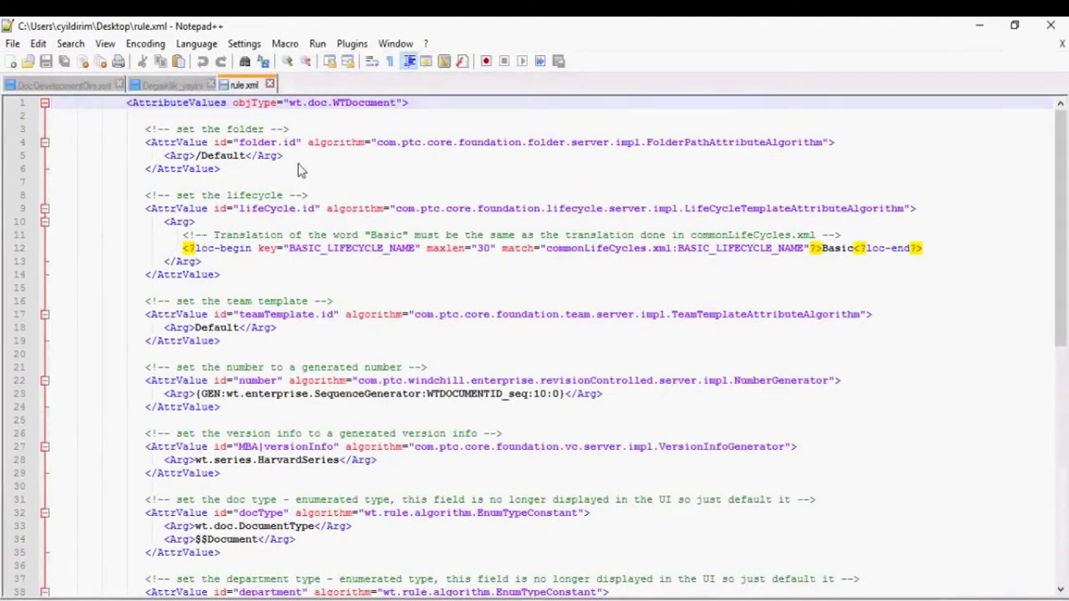
- Examine the life cycle attribute in rule.xml, highlight its Basic value, and close Notepad++
scroll(301, 170, down, 12)
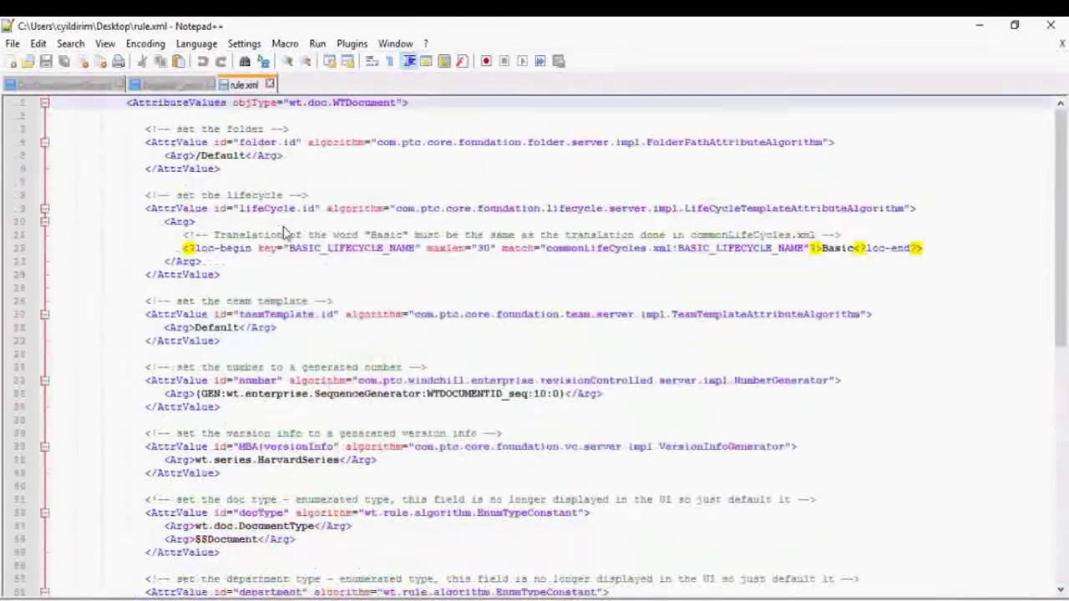
scroll(287, 234, down, 5)
scroll(287, 233, up, 5)
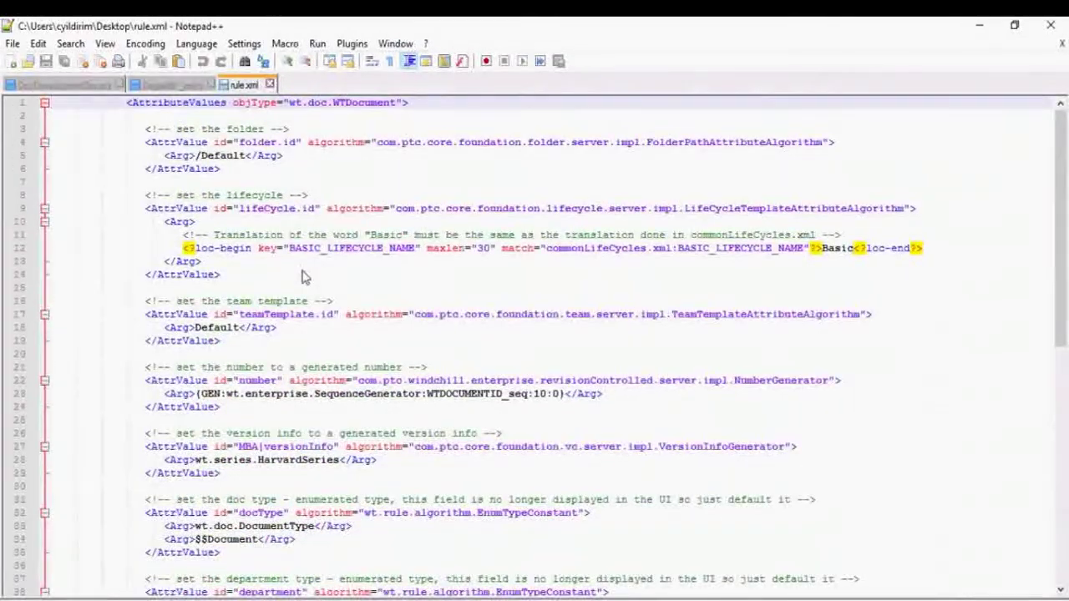
click(716, 251)
click(851, 267)
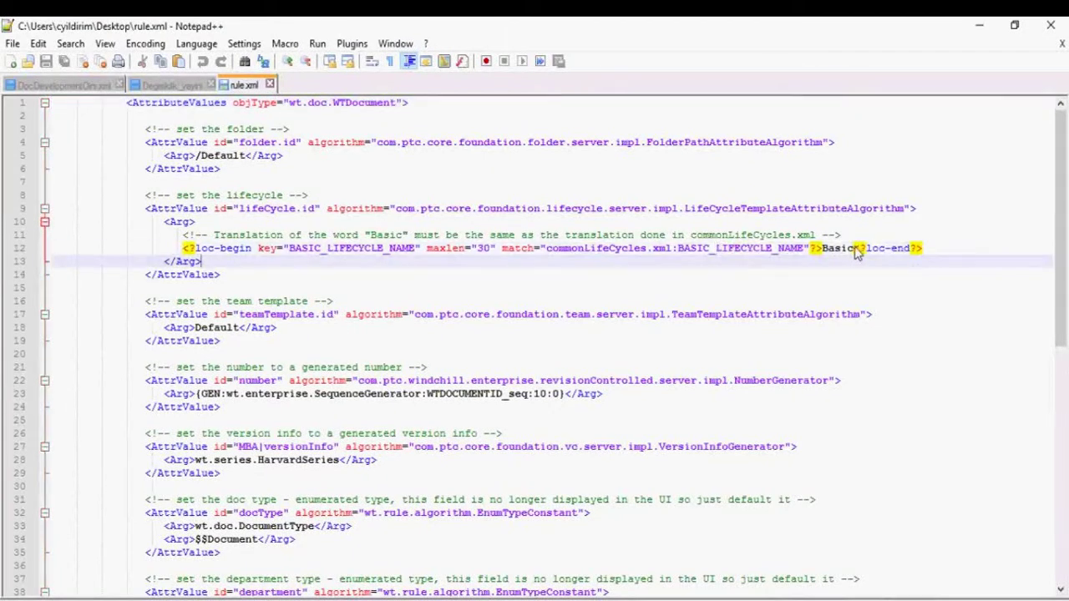
drag(853, 251, 823, 252)
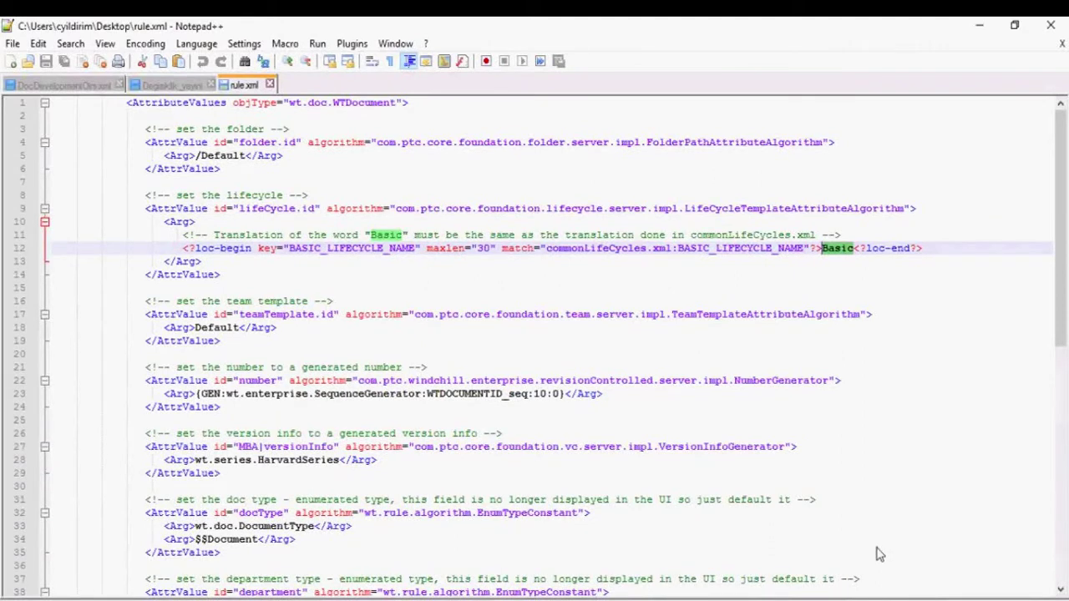
click(1059, 27)
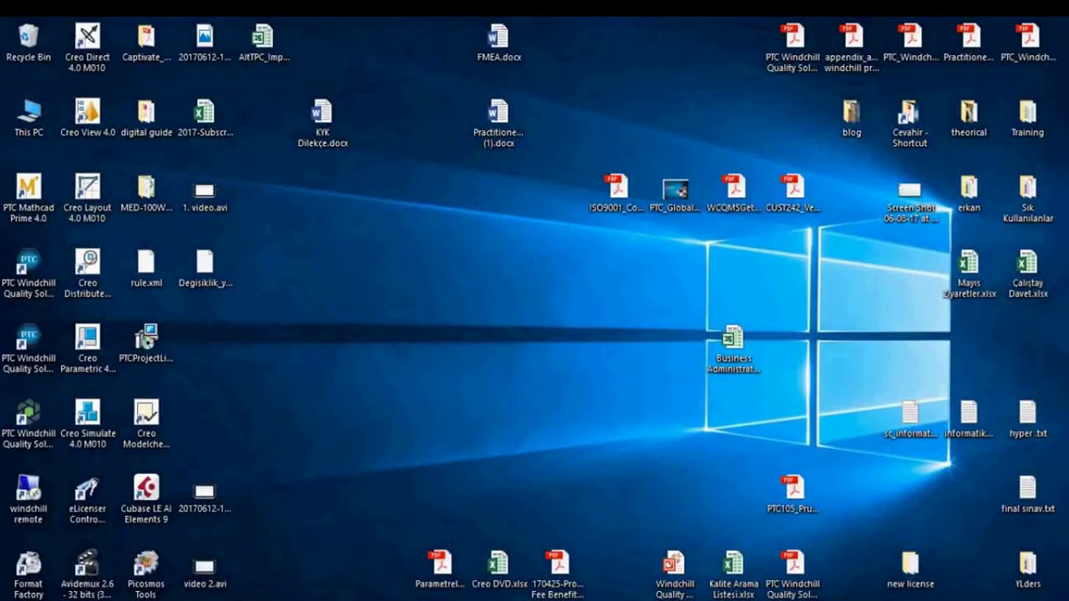
- Switch back to Windchill in Internet Explorer and open the Basic life cycle template for editing, allowing the editor application to run
click(275, 551)
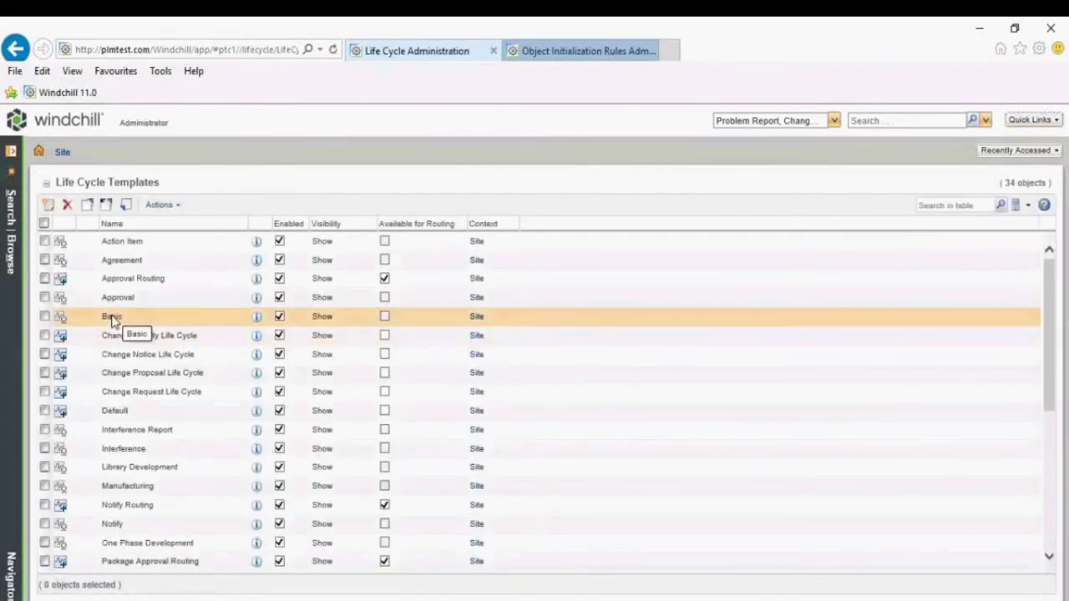
right_click(110, 318)
click(140, 344)
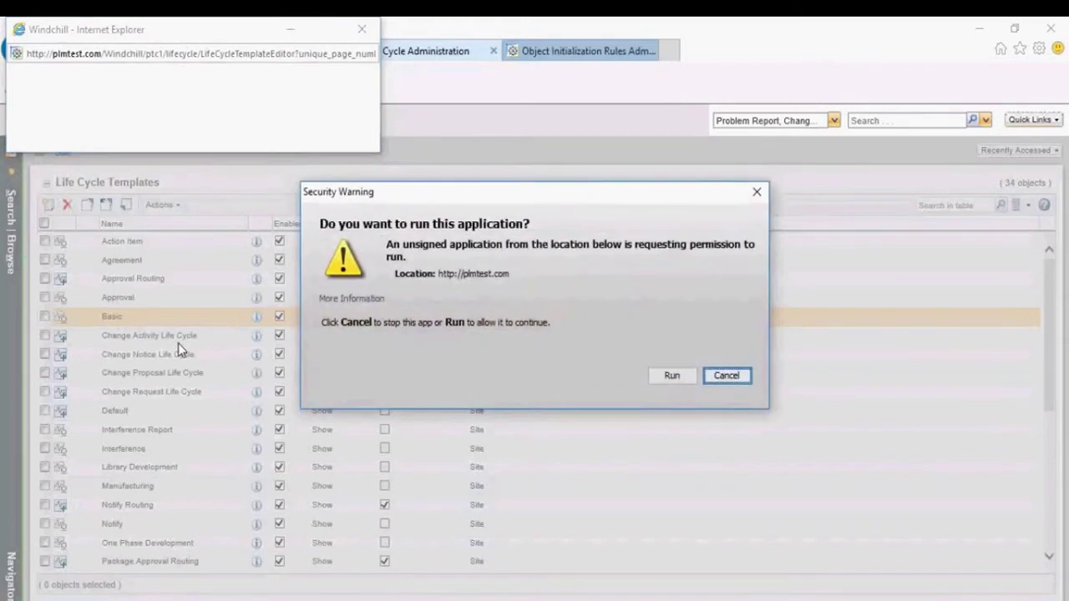
click(675, 376)
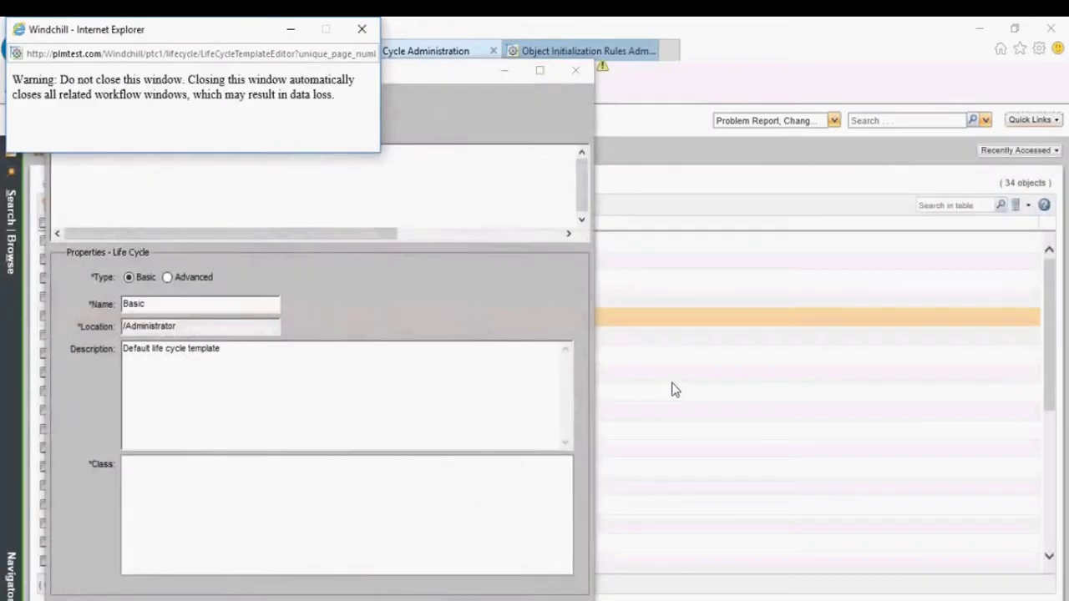
drag(414, 75, 670, 48)
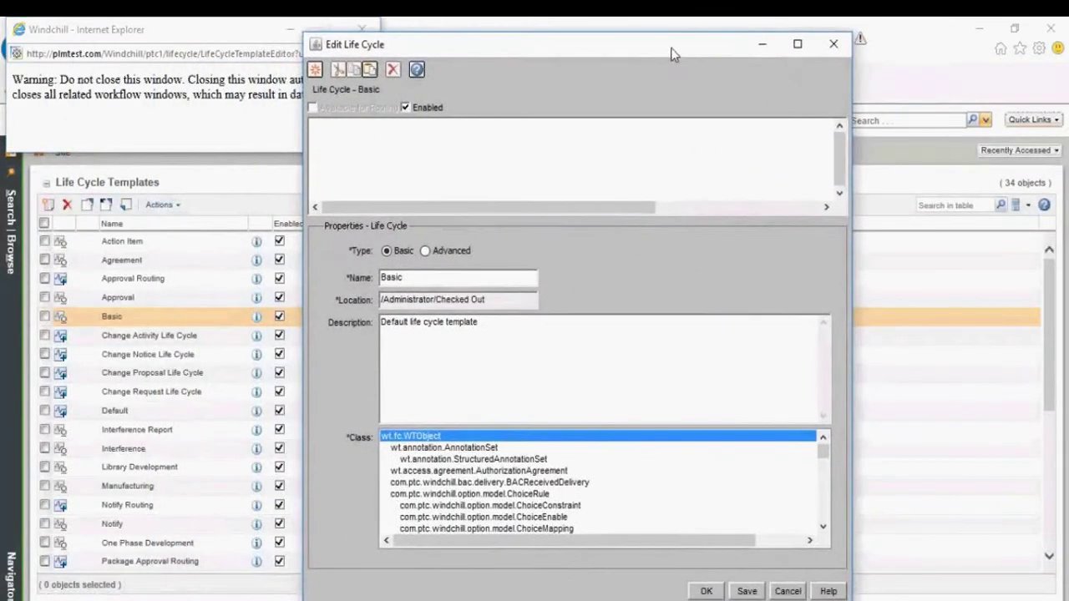
- Examine the transitions of the In Work, Released and Canceled phases in the Basic template, and close the editor without saving
click(400, 250)
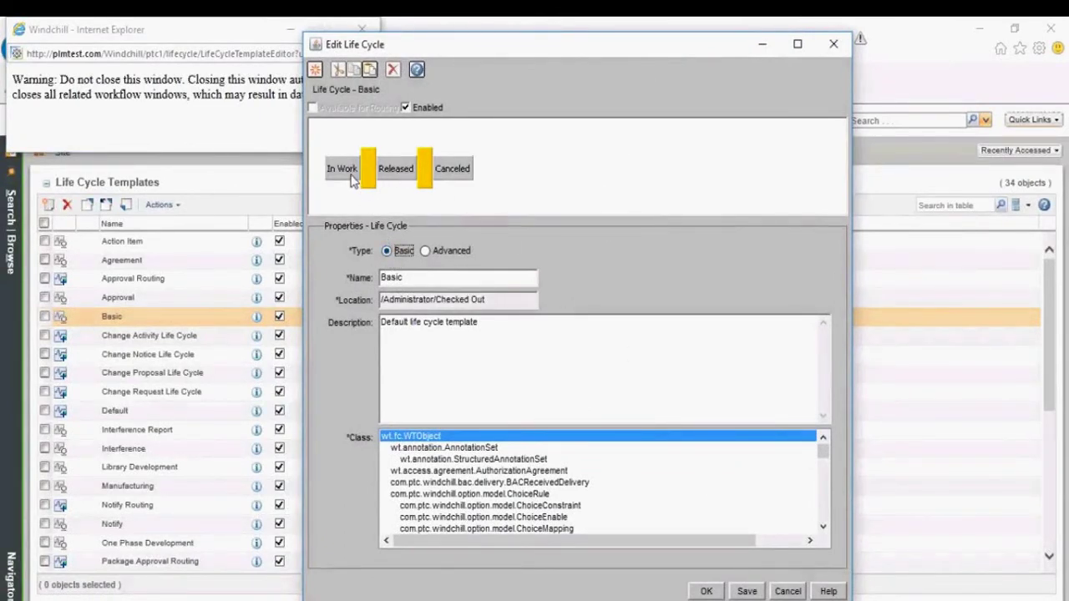
click(352, 180)
click(396, 179)
click(457, 174)
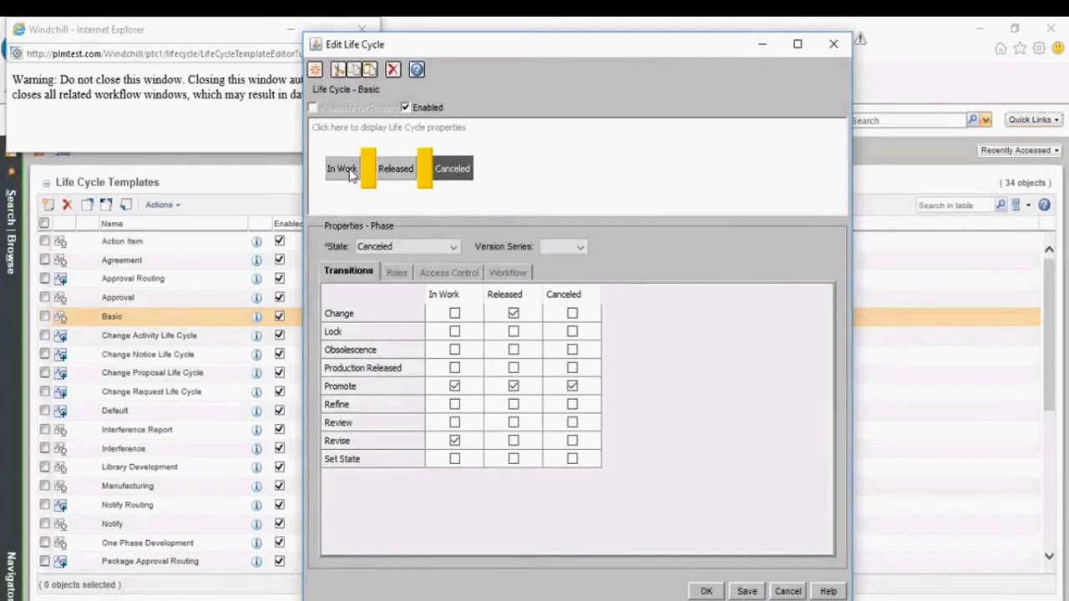
click(351, 173)
click(393, 177)
click(444, 171)
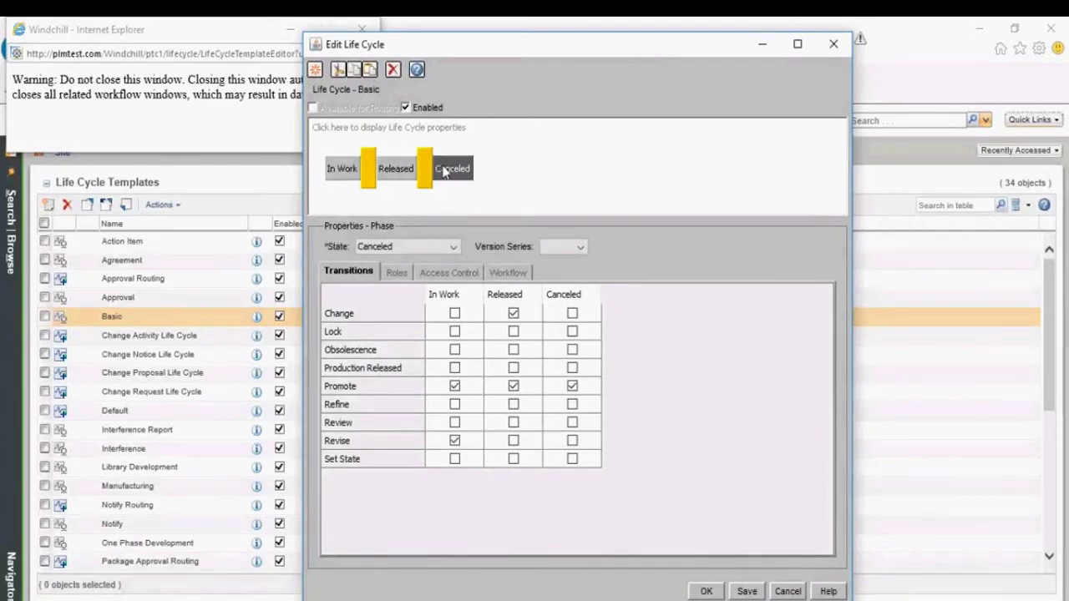
click(345, 182)
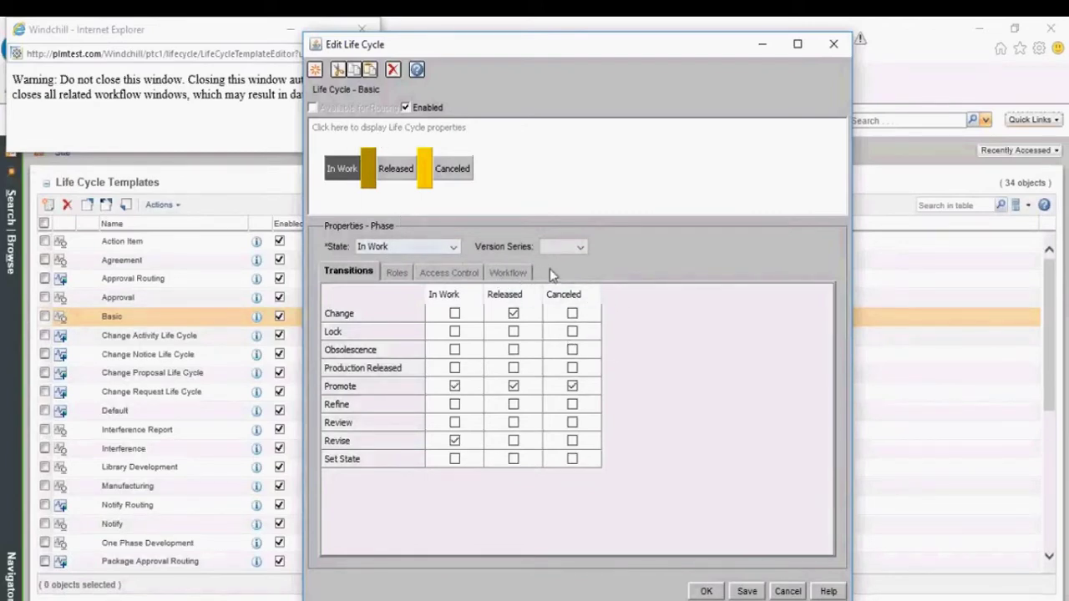
click(788, 591)
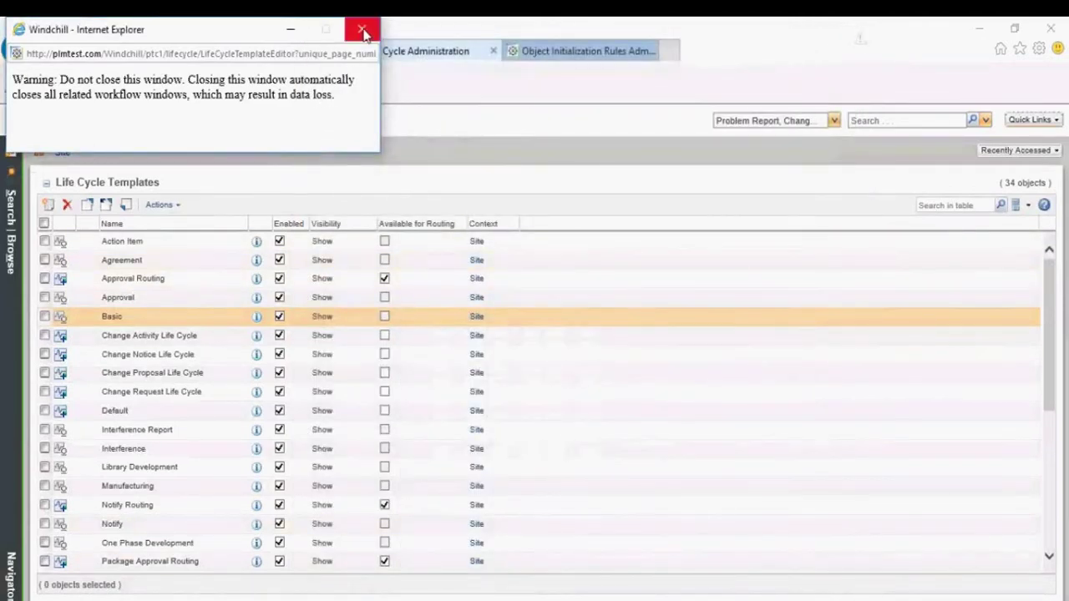
click(362, 32)
- Reopen Life Cycle Template Administration from the site utilities and undo the checkout of the Basic template
click(11, 255)
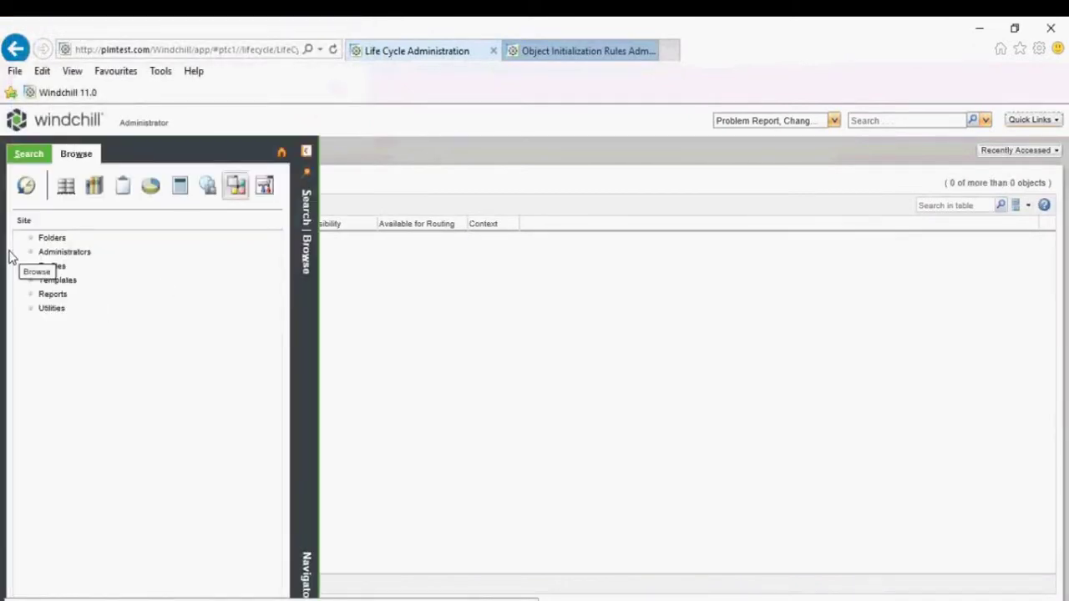
click(59, 308)
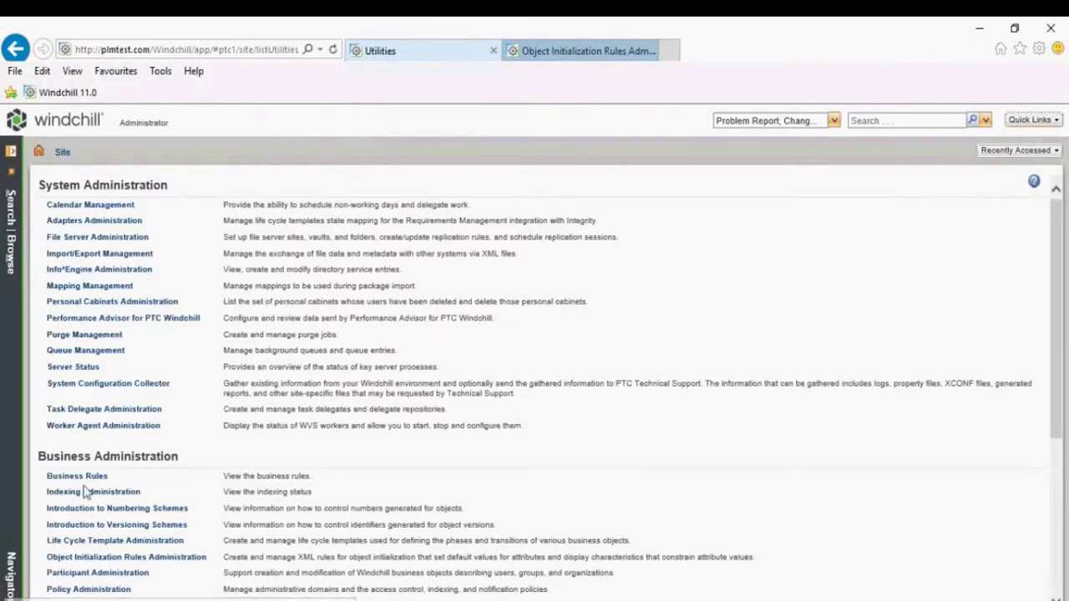
scroll(85, 492, down, 2)
click(132, 474)
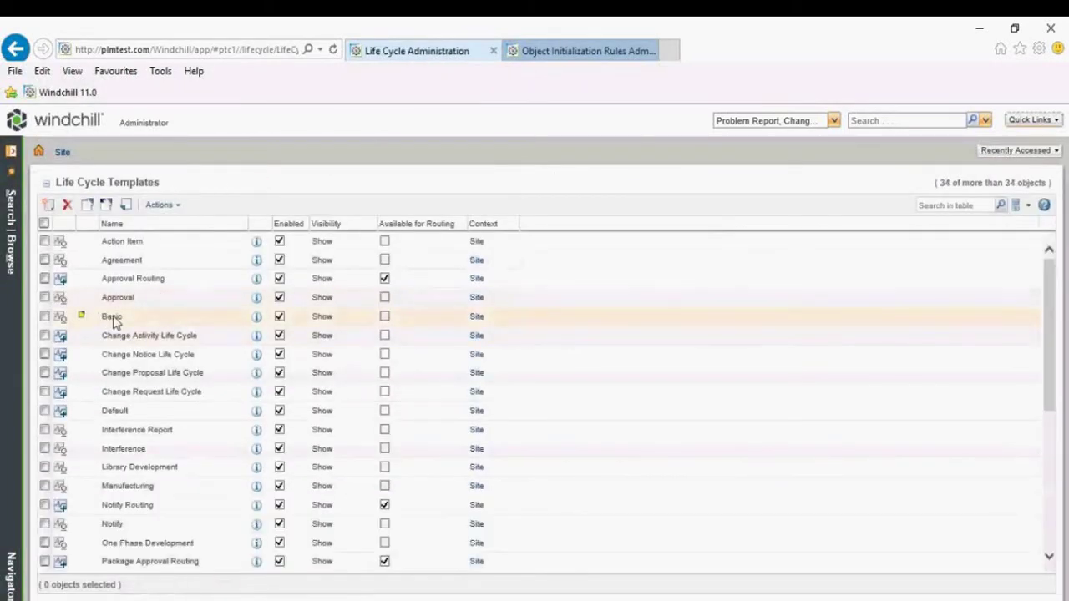
right_click(115, 320)
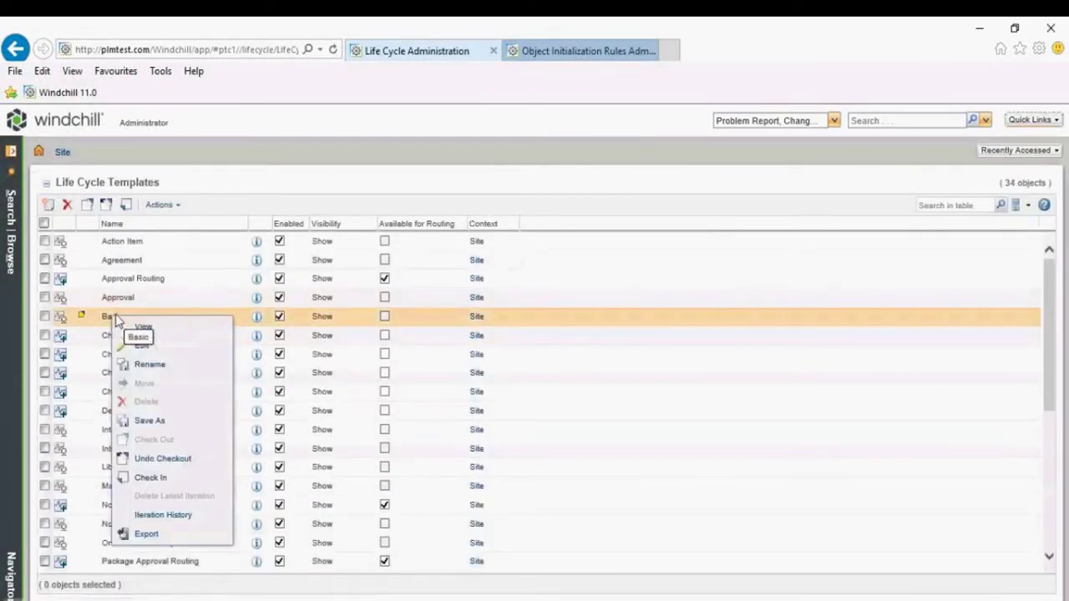
click(156, 458)
click(593, 389)
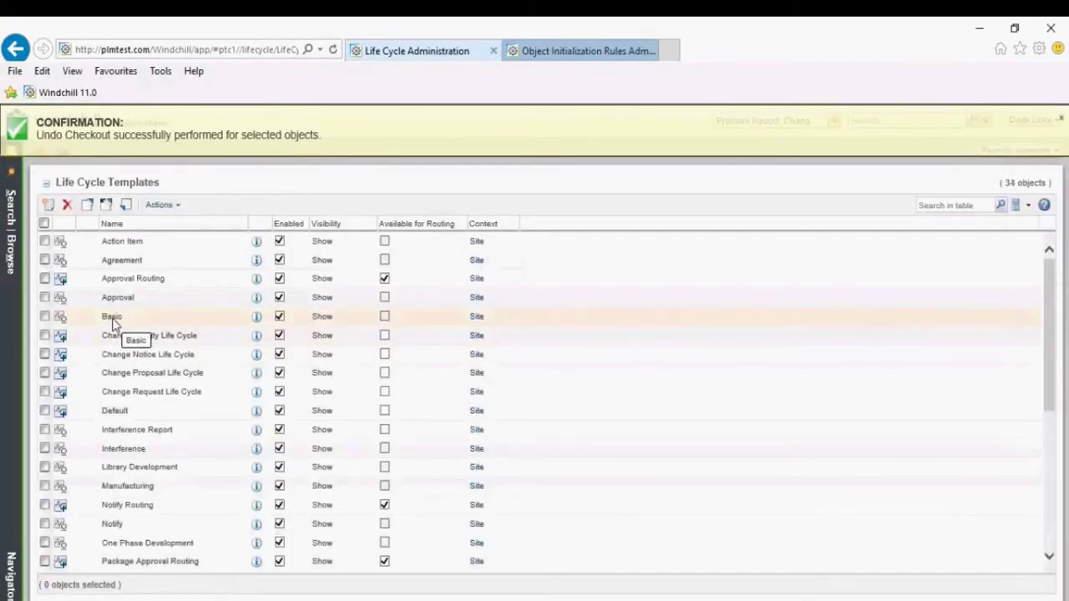
- Save a copy of the Basic life cycle template under the name Degisiklik Yayini
right_click(113, 324)
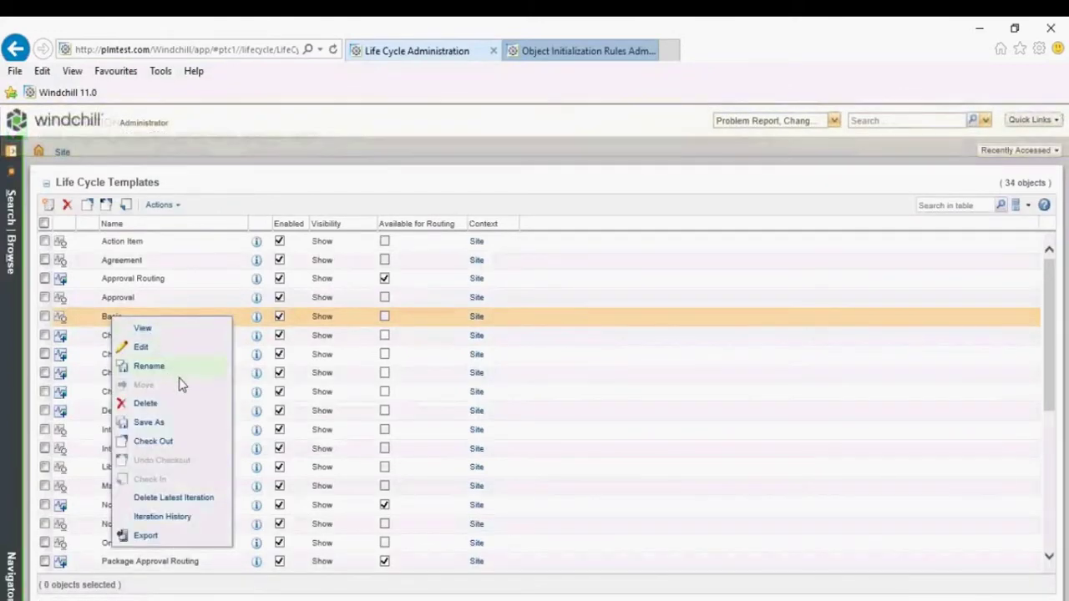
click(149, 422)
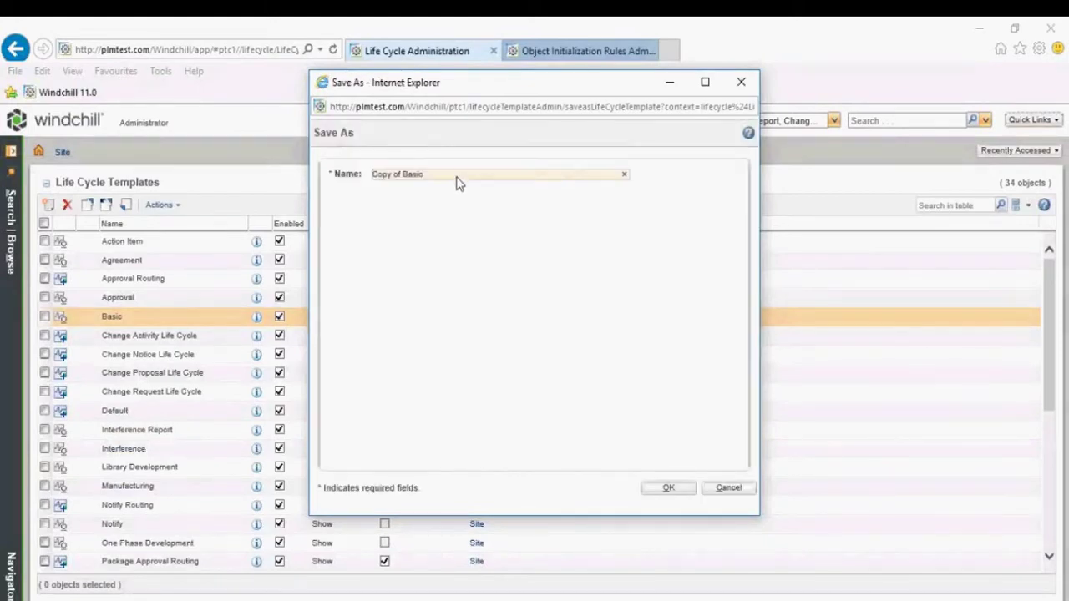
drag(460, 181, 361, 185)
text(Degisiklik Yayin)
drag(434, 176, 329, 167)
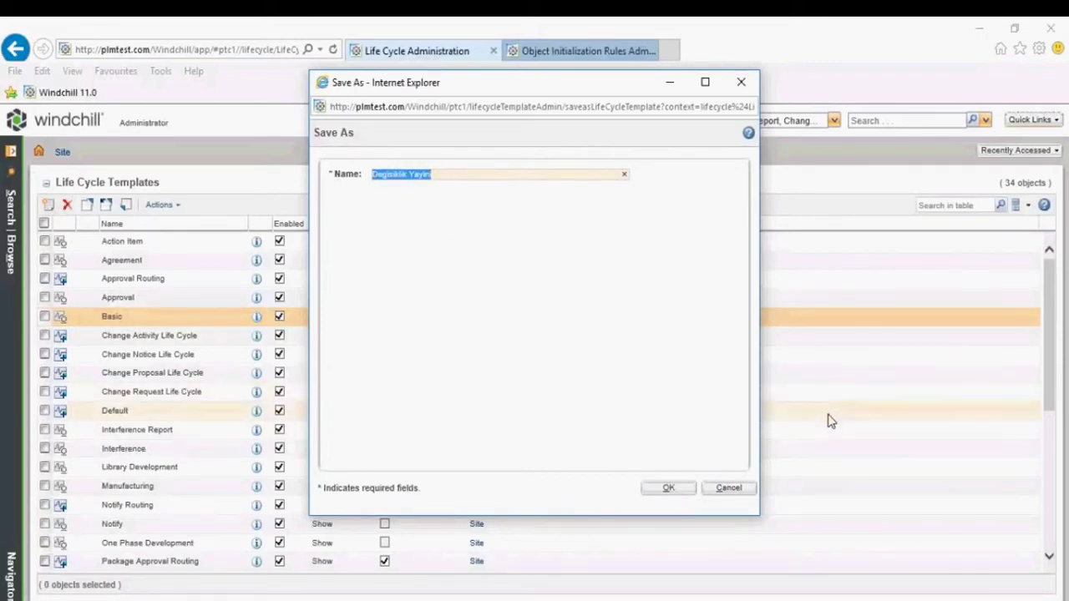
click(677, 490)
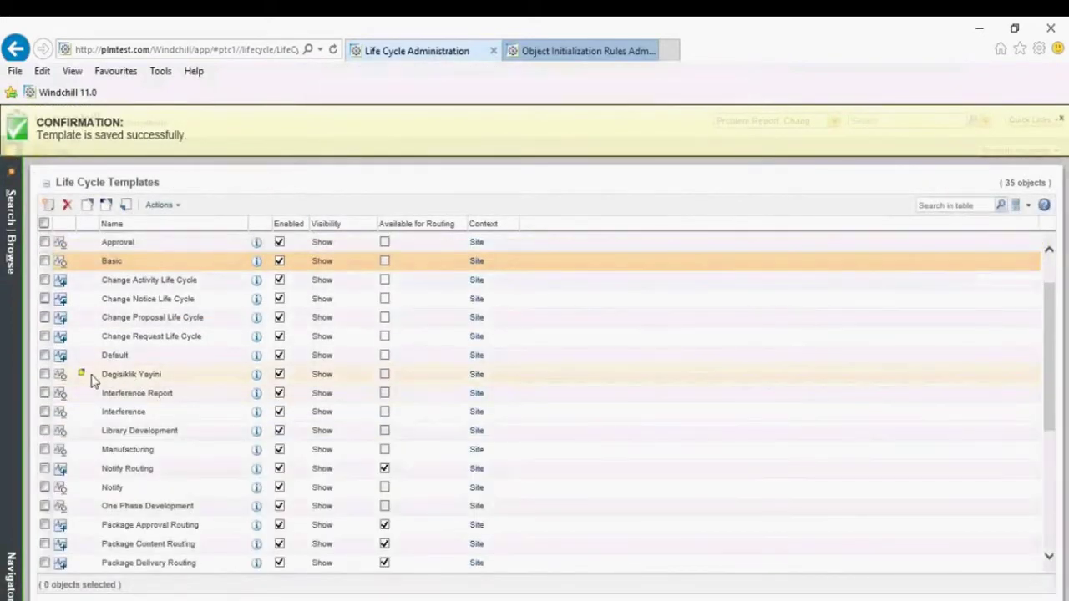
- Open the Degisiklik Yayini life cycle template for editing and move its editor window clear of the warning window
click(140, 376)
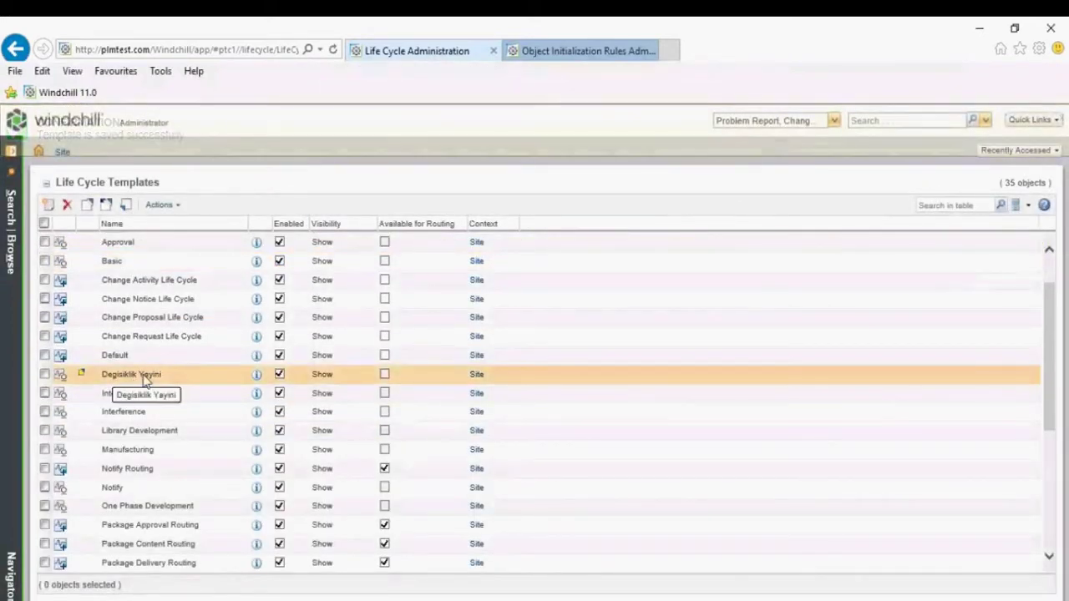
right_click(143, 380)
click(179, 405)
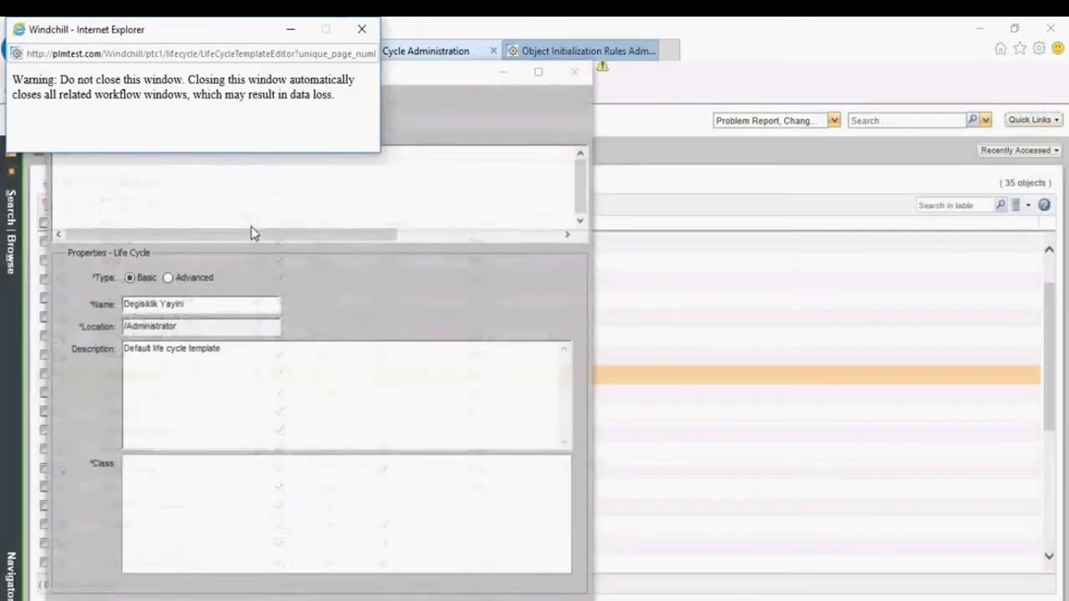
drag(401, 64, 672, 52)
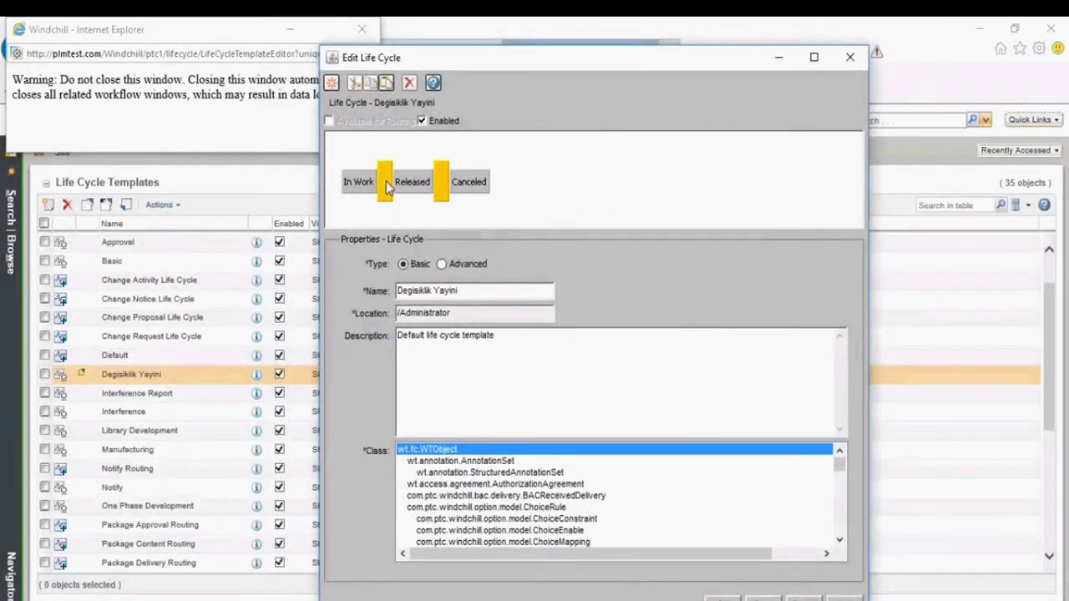
- Make the life cycle type Advanced and insert an Under Review phase between In Work and Released
click(441, 265)
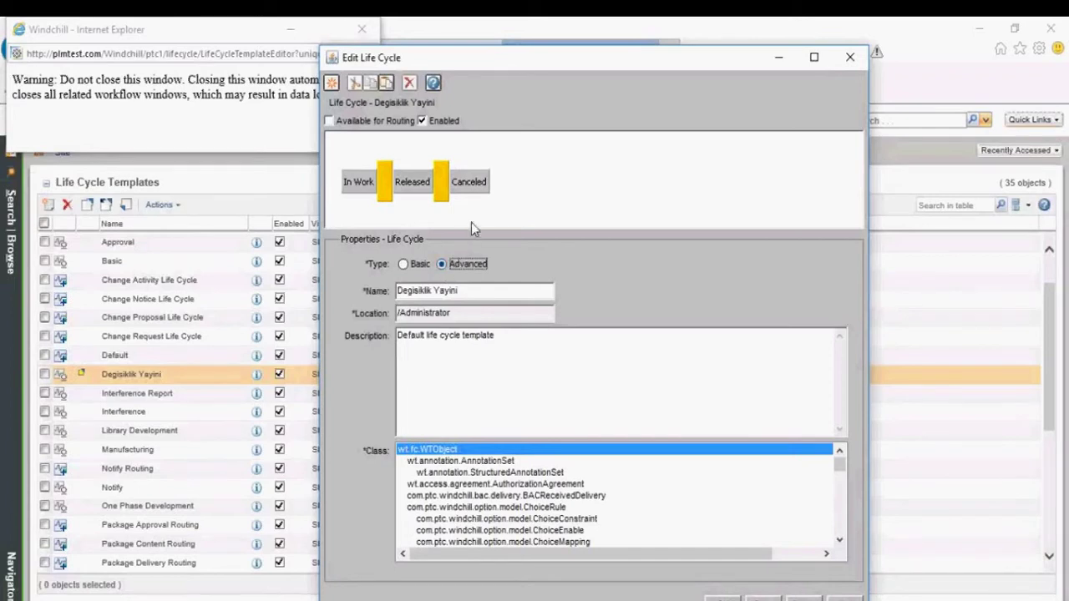
click(331, 84)
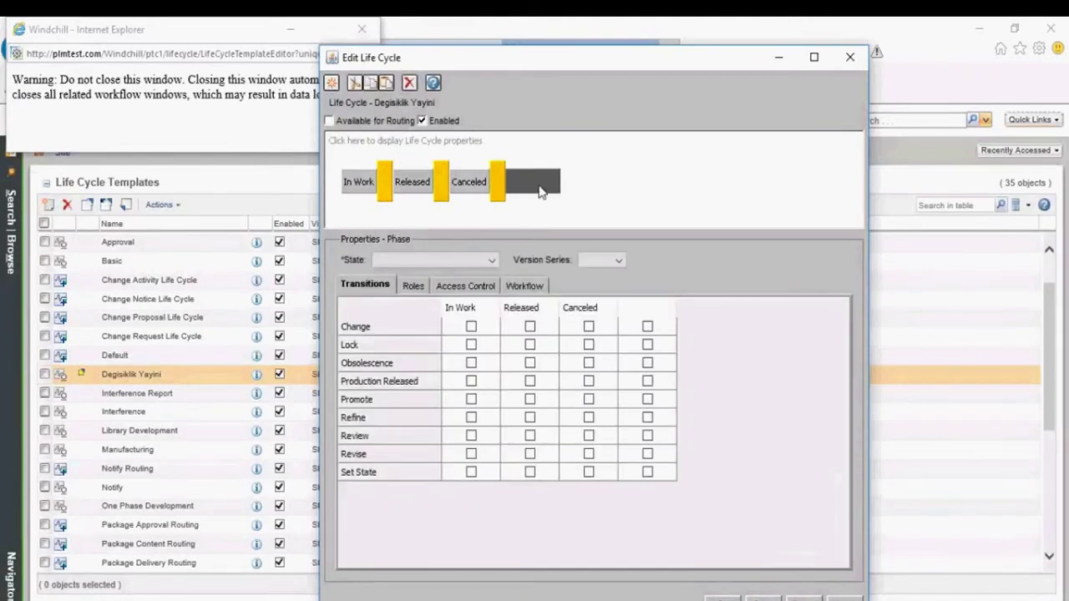
drag(539, 192, 403, 200)
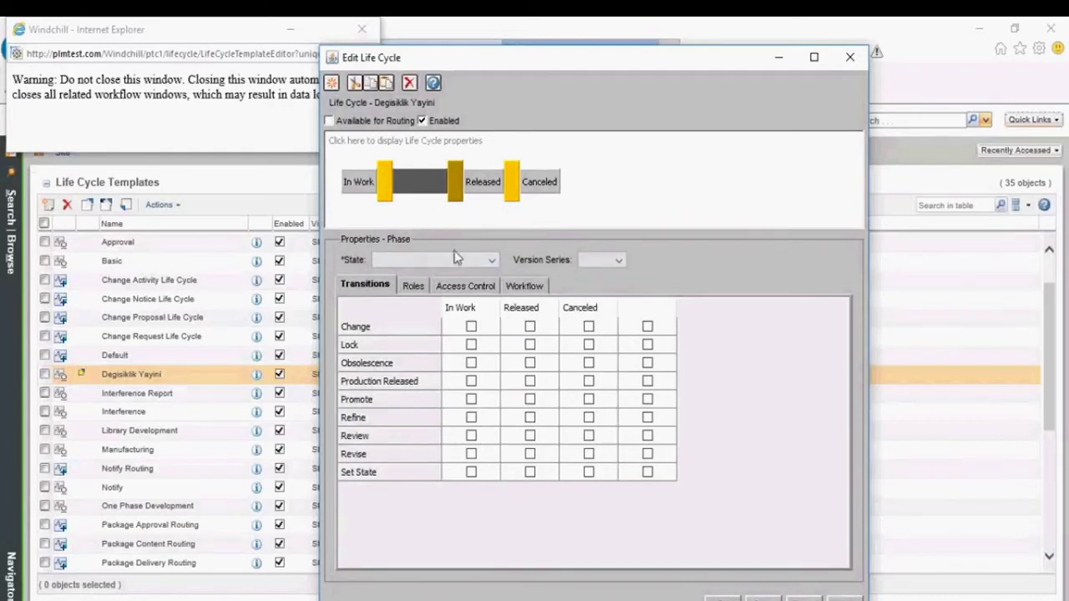
click(456, 259)
key(u)
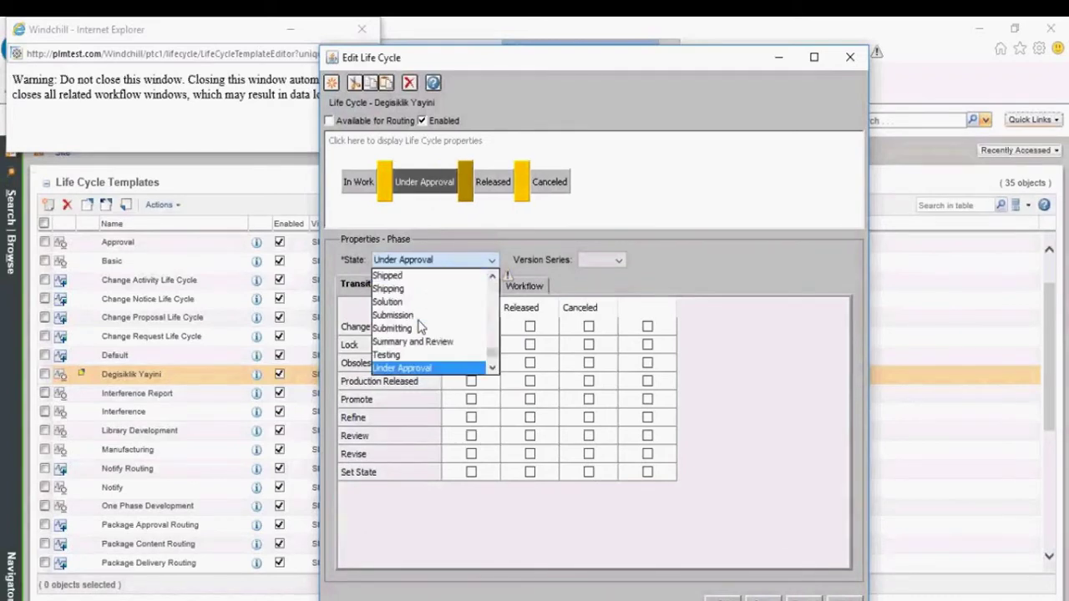
scroll(424, 339, down, 1)
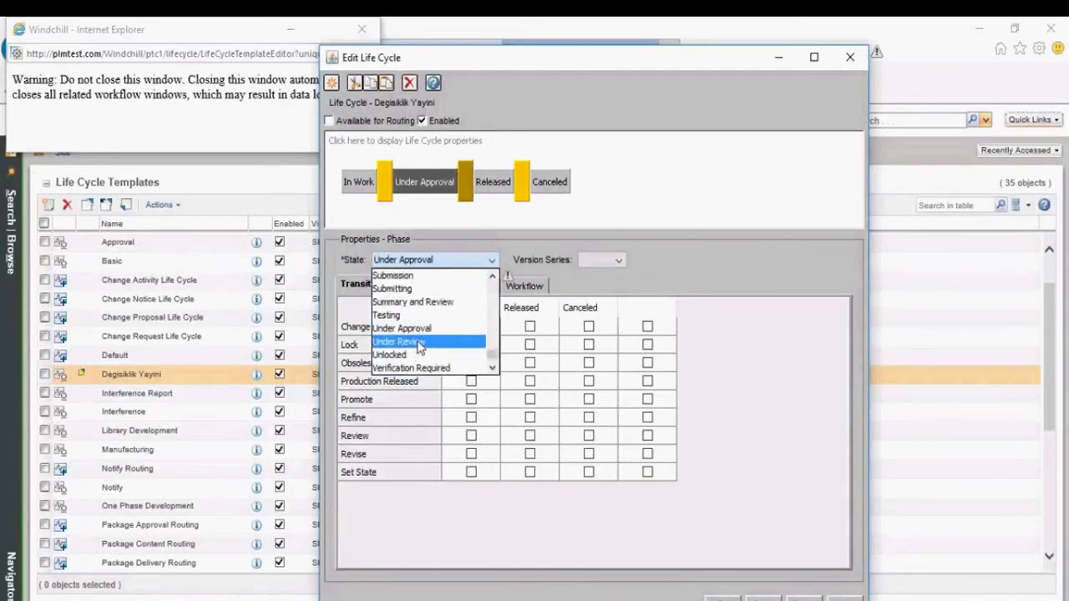
click(419, 344)
- Clear all Change, Promote and Revise transitions of the In Work phase
click(359, 182)
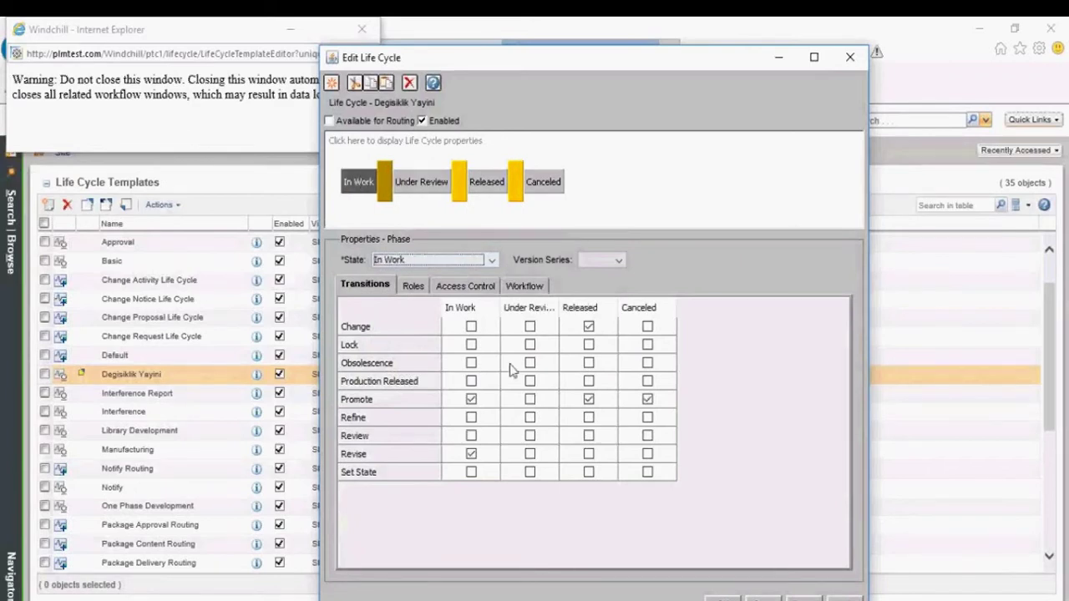
click(470, 399)
click(470, 454)
click(589, 399)
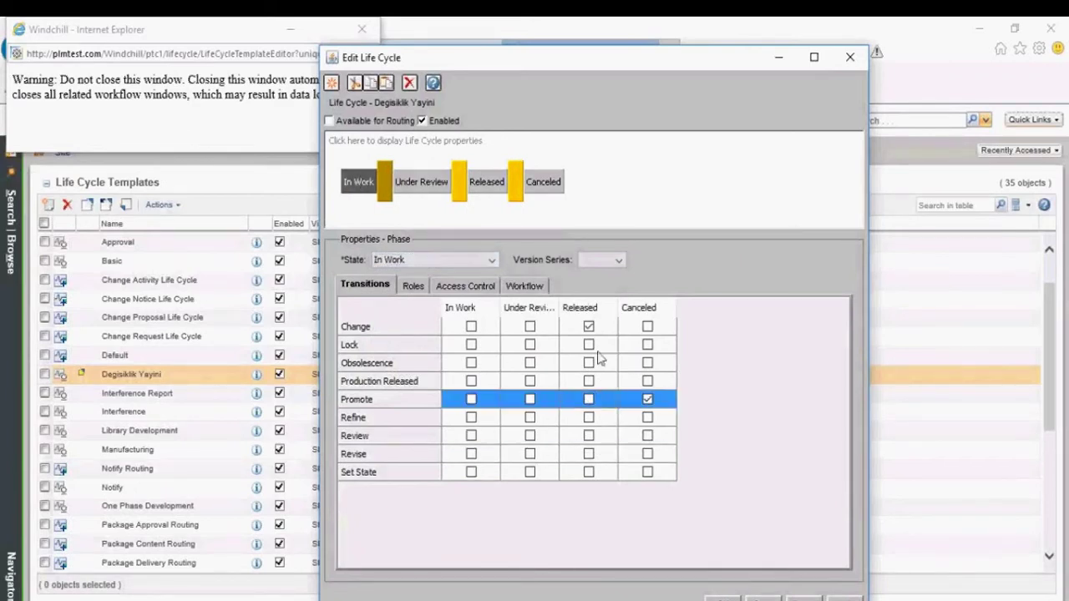
click(589, 327)
click(647, 399)
- Clear all Change, Promote and Revise transitions of the Released phase
click(436, 192)
click(501, 181)
click(472, 400)
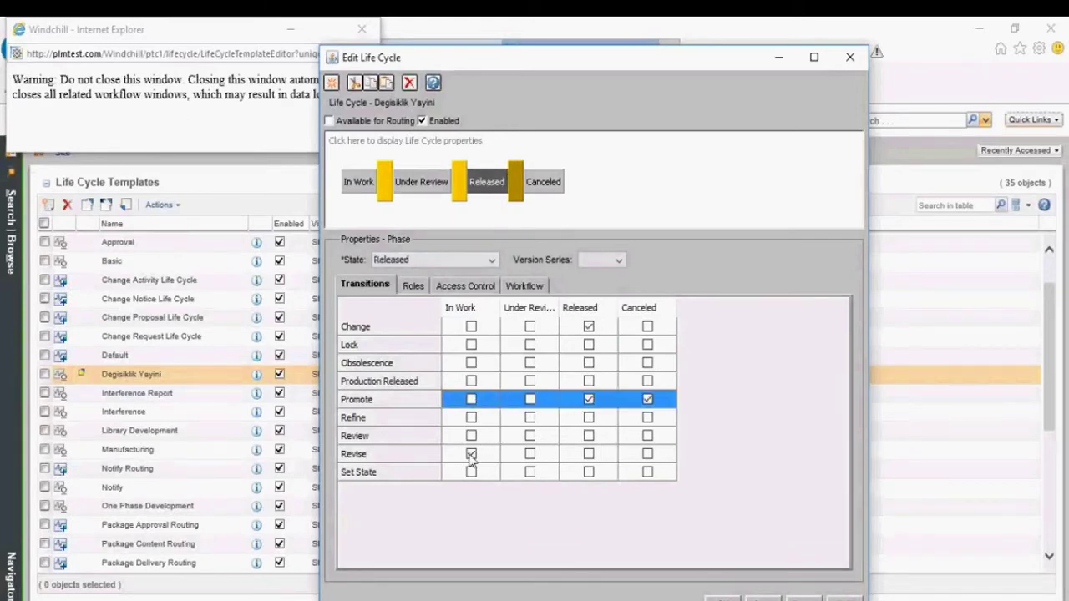
click(471, 453)
click(588, 399)
click(589, 327)
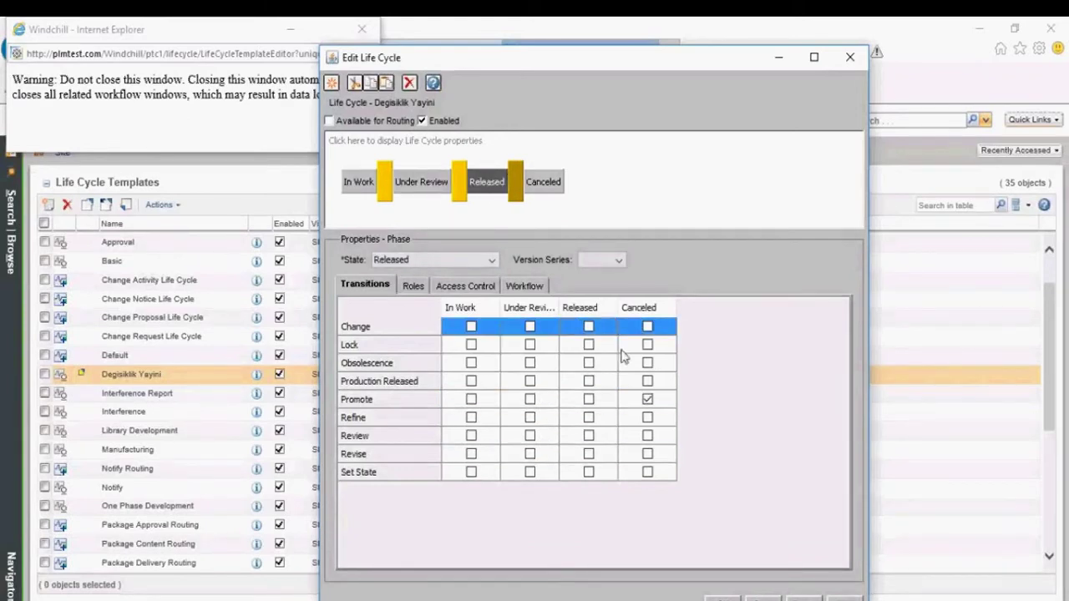
click(647, 399)
- Clear all Change, Promote and Revise transitions of the Canceled phase
click(543, 184)
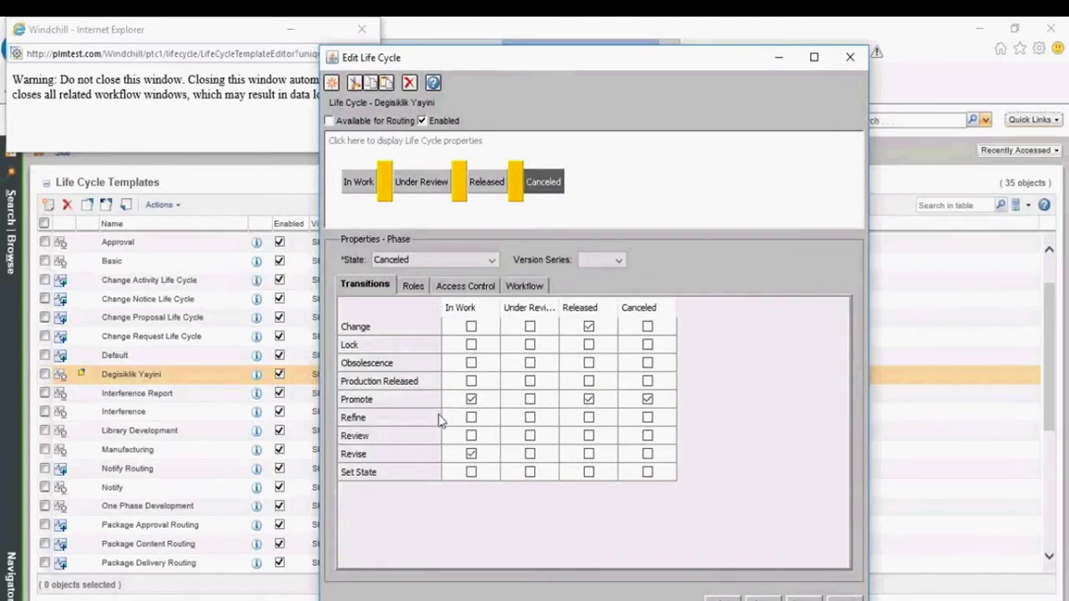
click(471, 399)
click(470, 453)
click(588, 399)
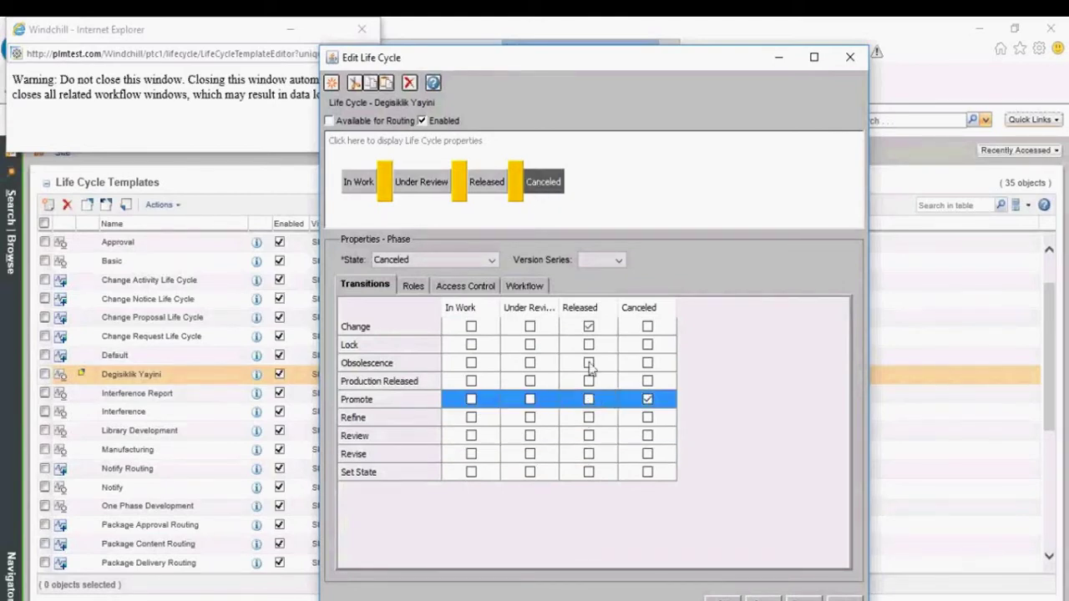
click(589, 325)
click(647, 399)
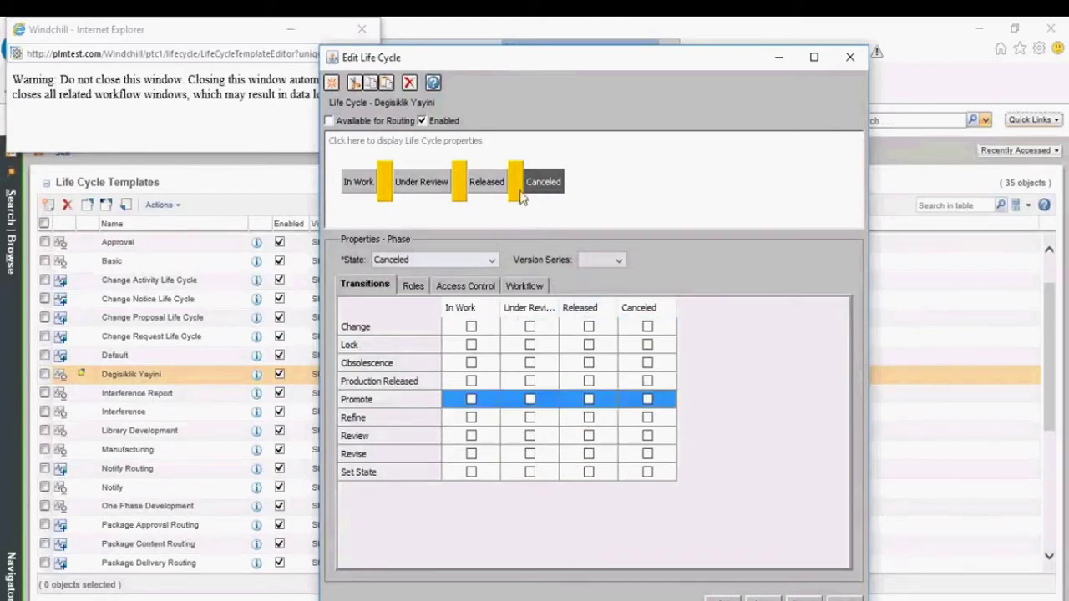
- Examine the workflow, access control and role settings of the Canceled phase
click(521, 288)
click(451, 288)
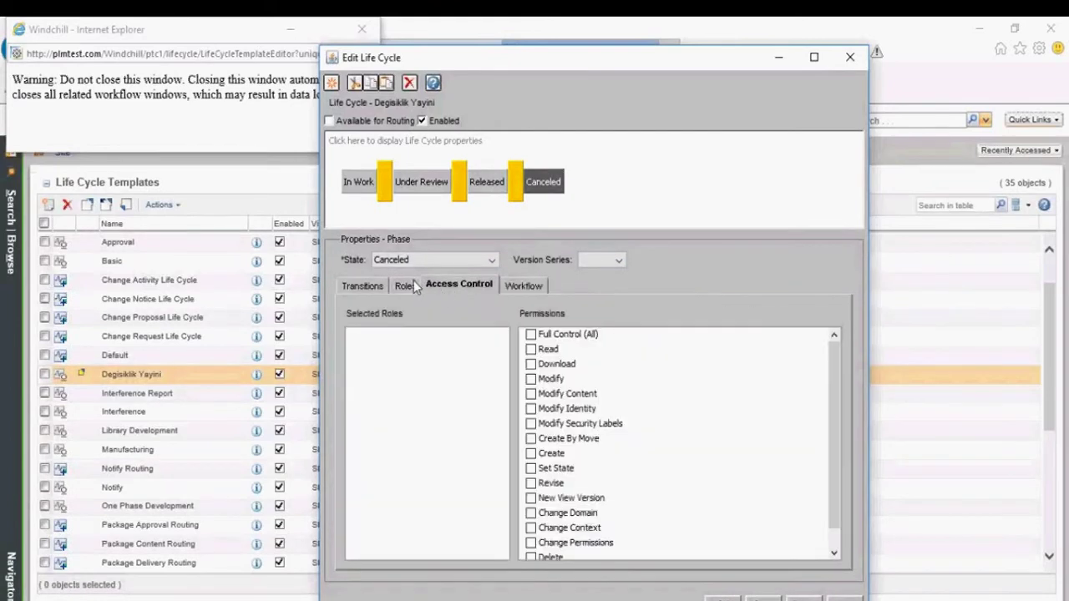
click(413, 284)
click(455, 287)
click(517, 285)
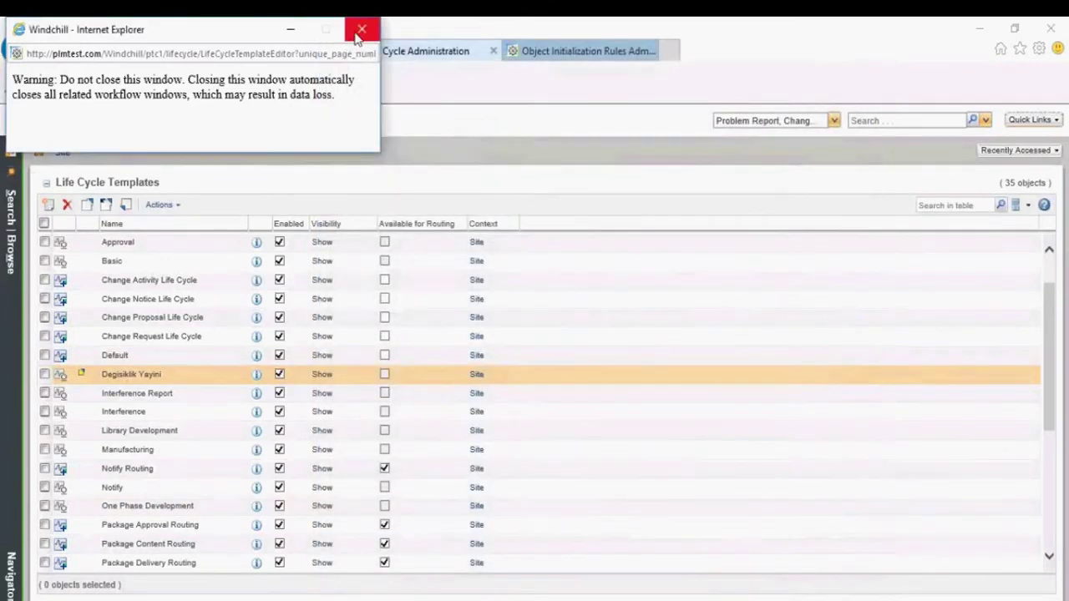
- Close the leftover editor warning window and check in the Degisiklik Yayini life cycle template without a comment
click(359, 29)
scroll(136, 436, down, 1)
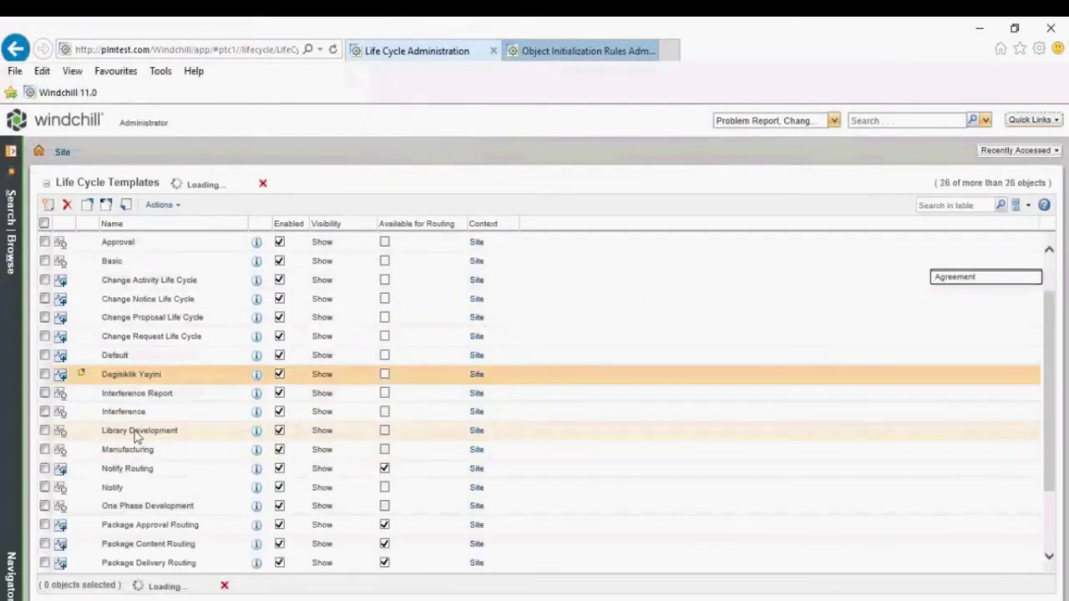
right_click(124, 380)
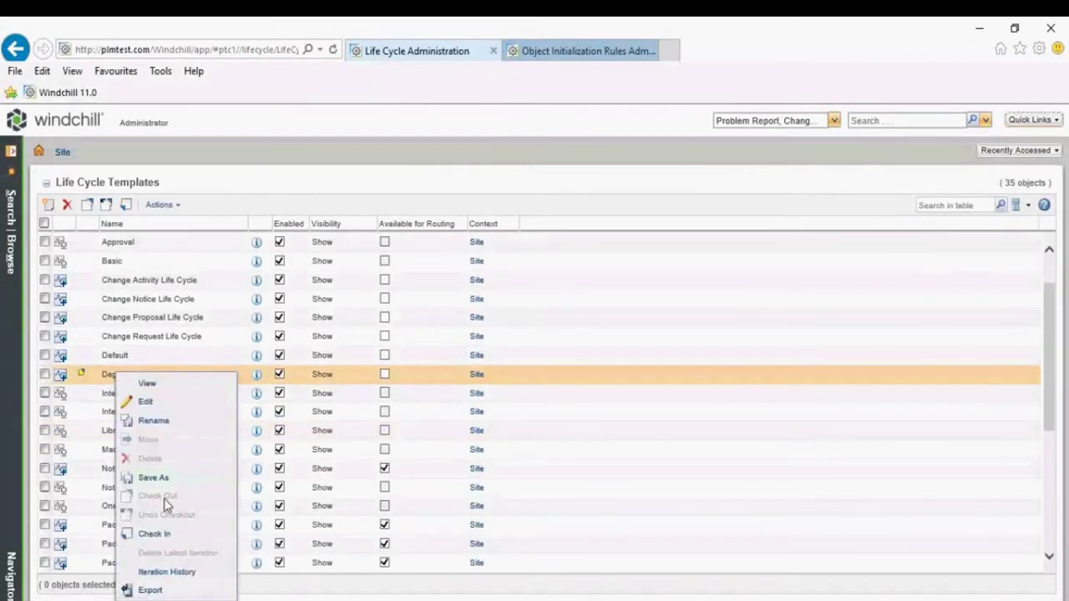
click(157, 534)
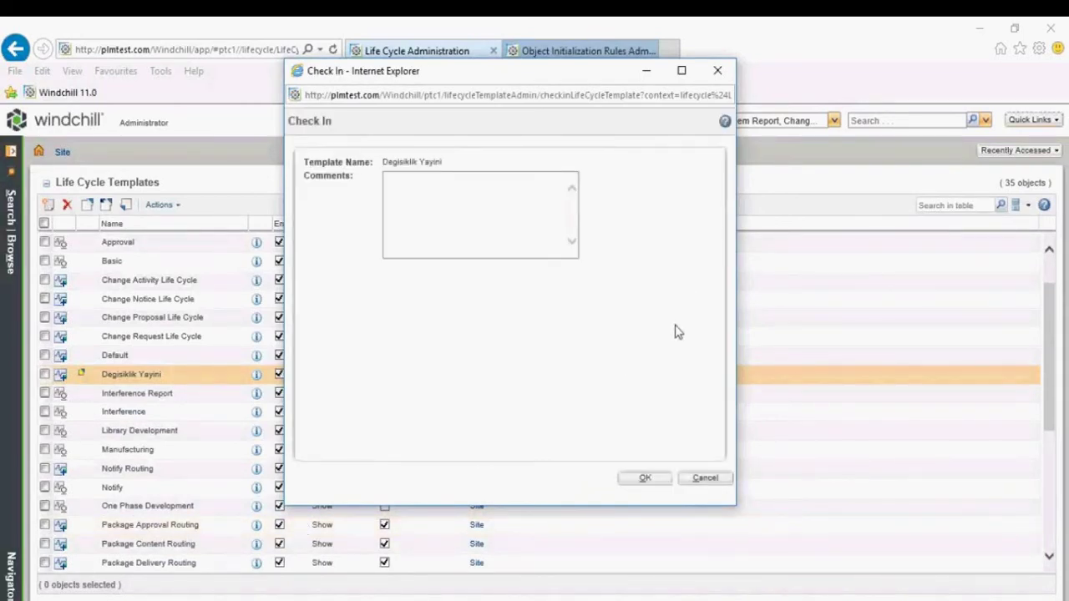
click(654, 482)
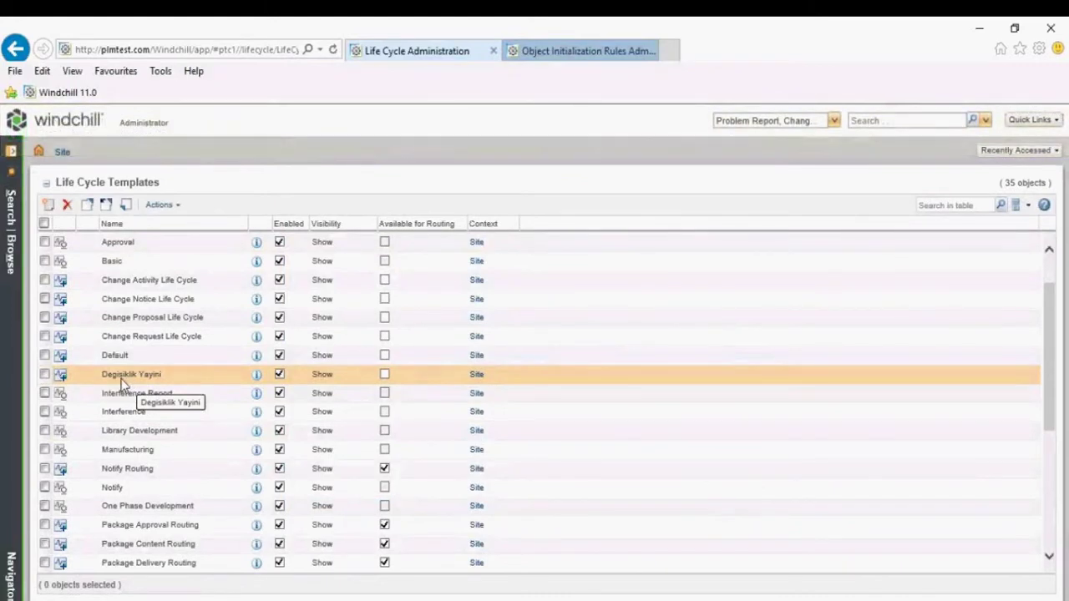
- Open Object Initialization Rules Administration from the site utilities
click(42, 152)
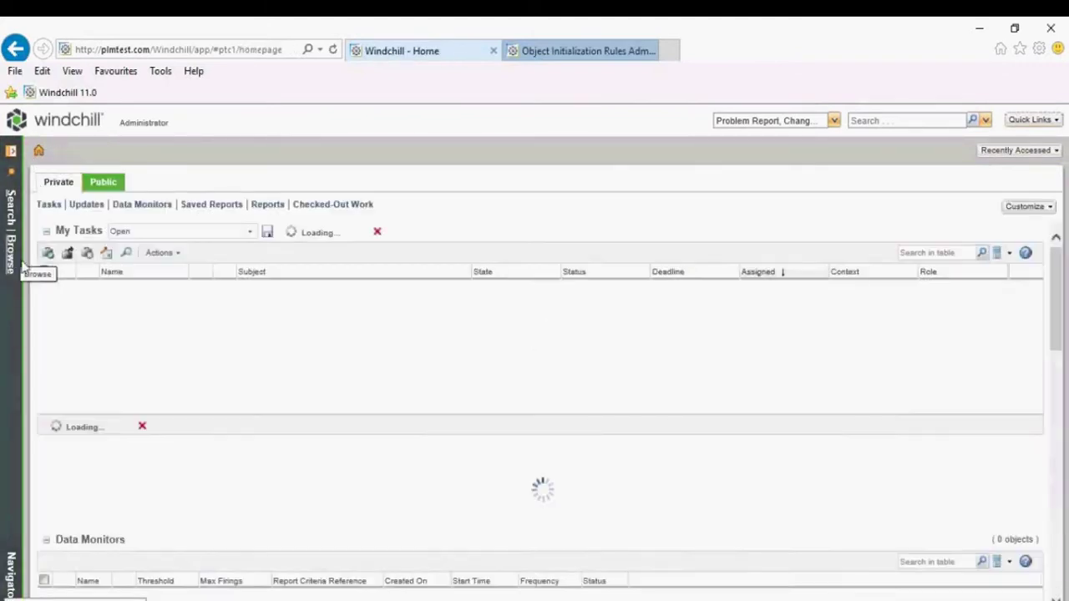
click(11, 255)
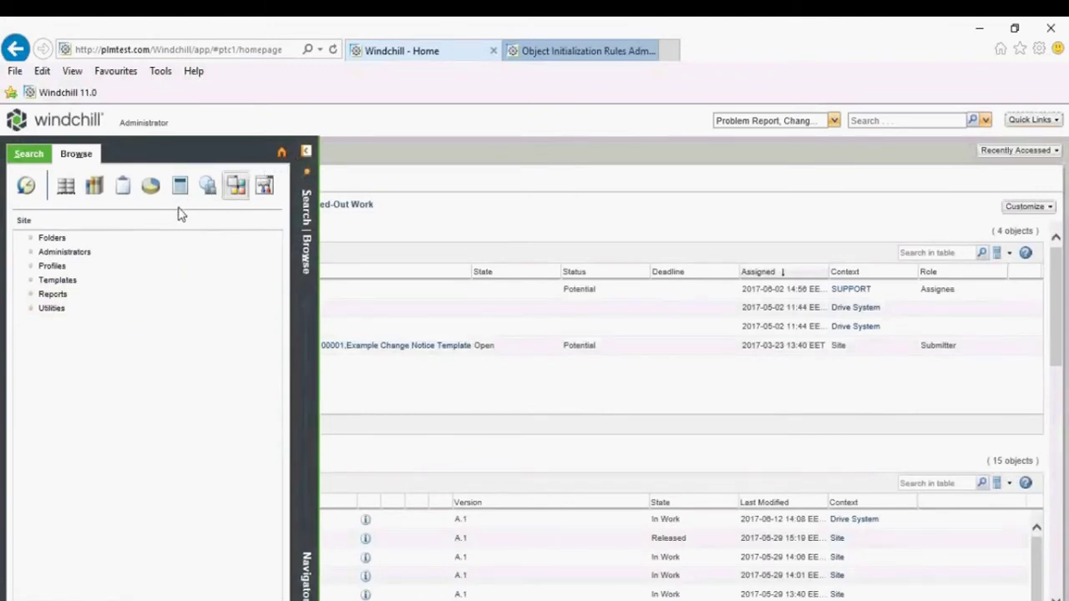
click(60, 310)
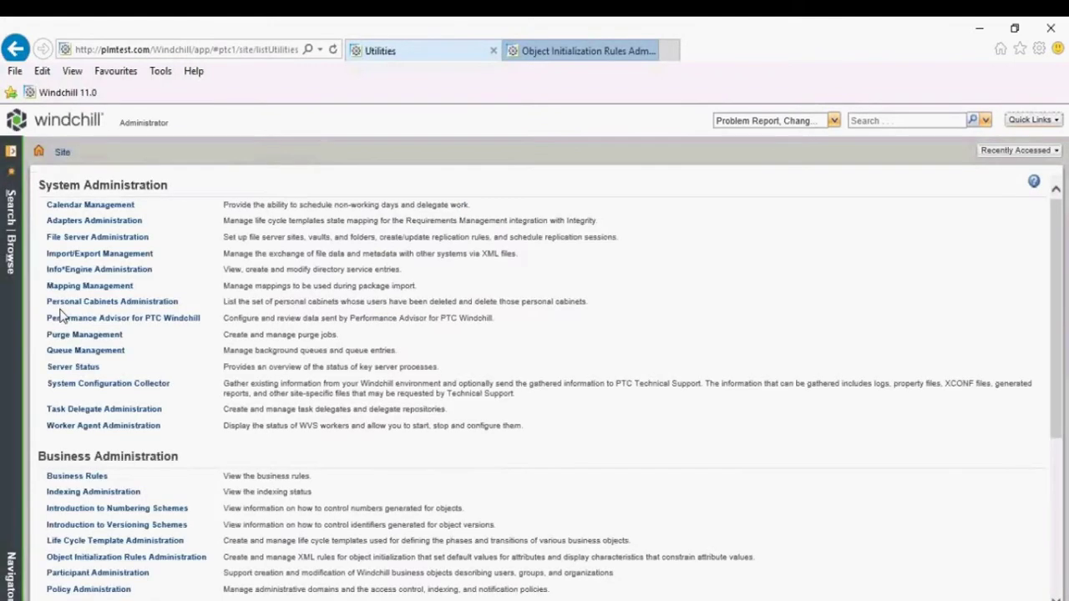
scroll(101, 463, down, 3)
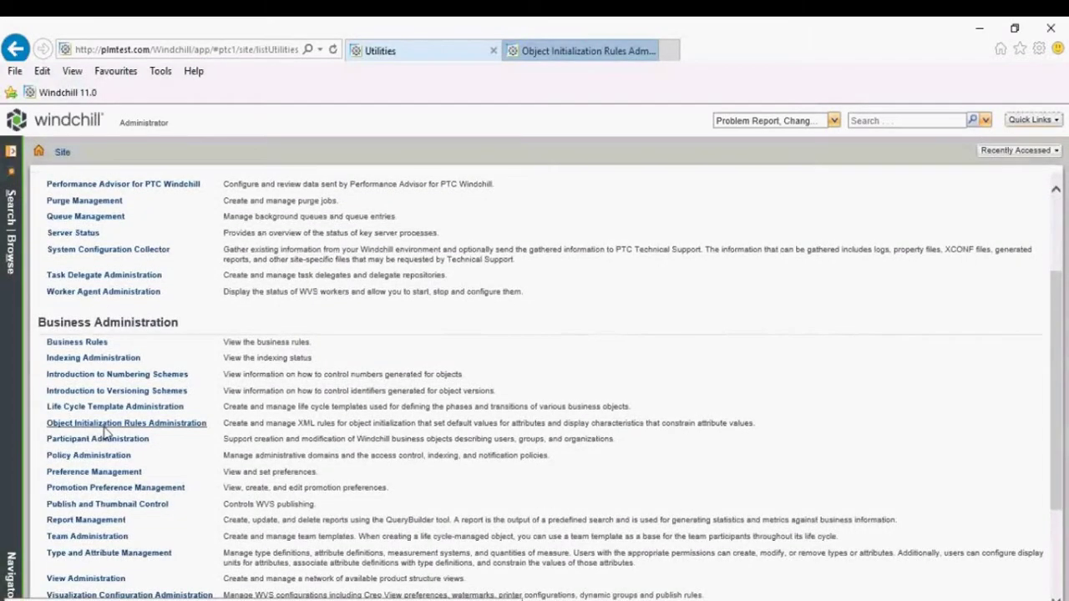
click(107, 424)
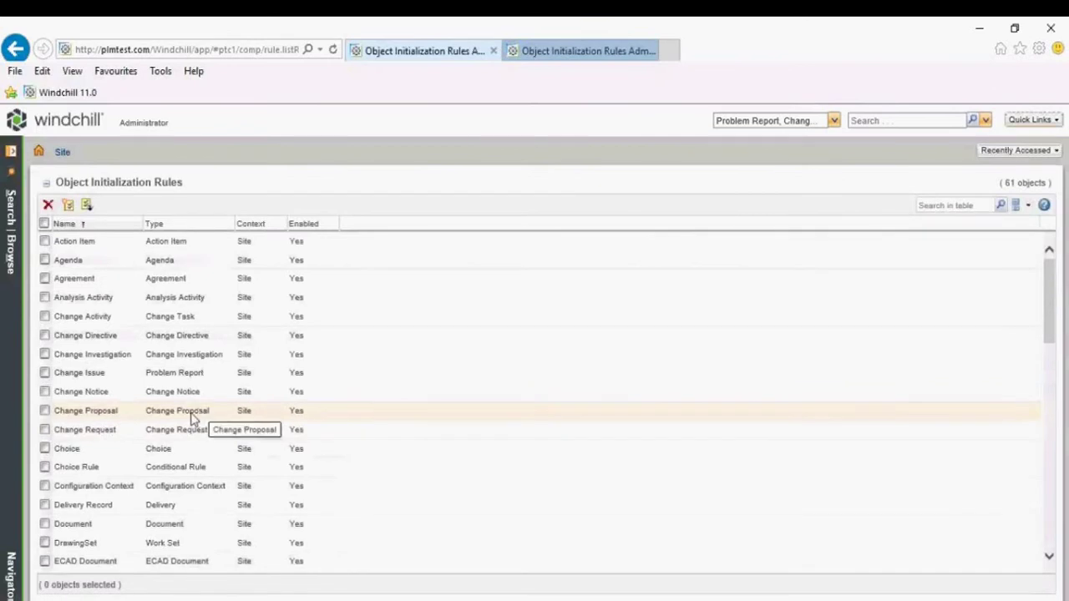
- Start a new object initialization rule named Degisiklik Yayini and assign it the Değişiklik Yayını type under Document
click(67, 205)
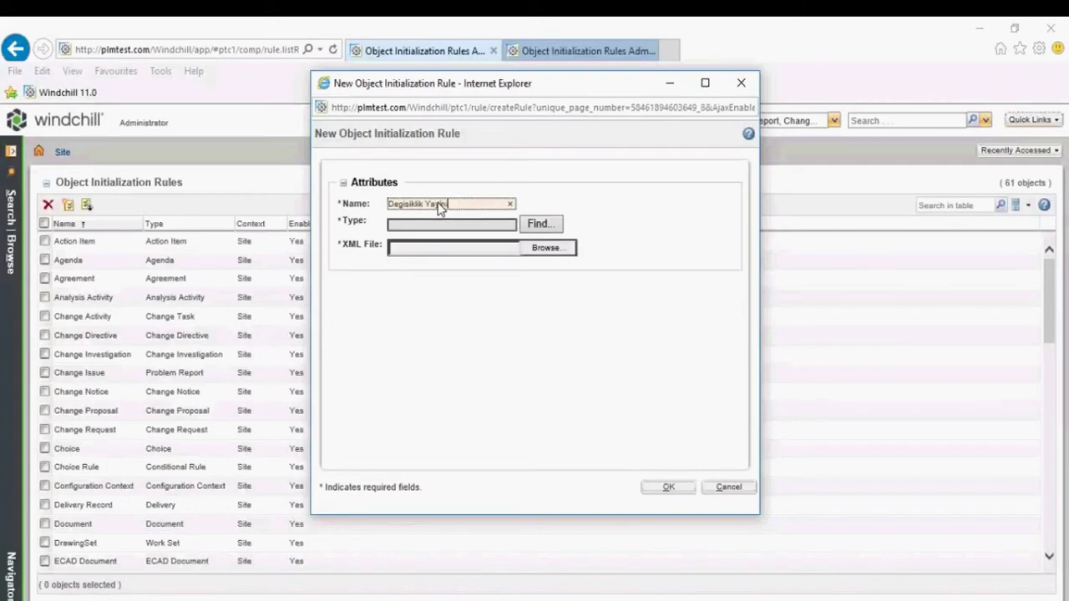
click(534, 224)
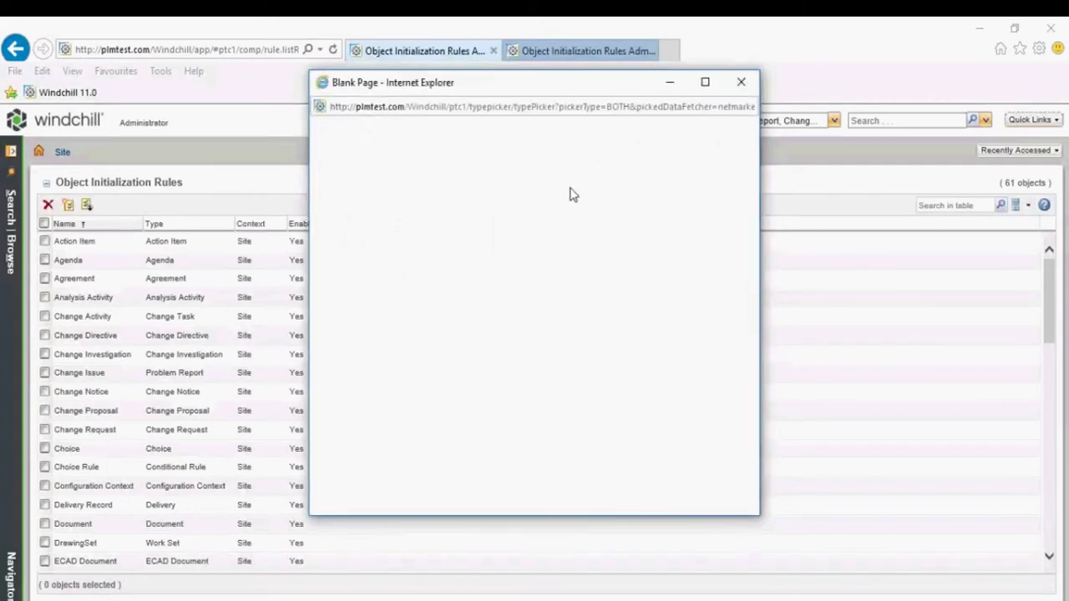
drag(534, 85, 513, 230)
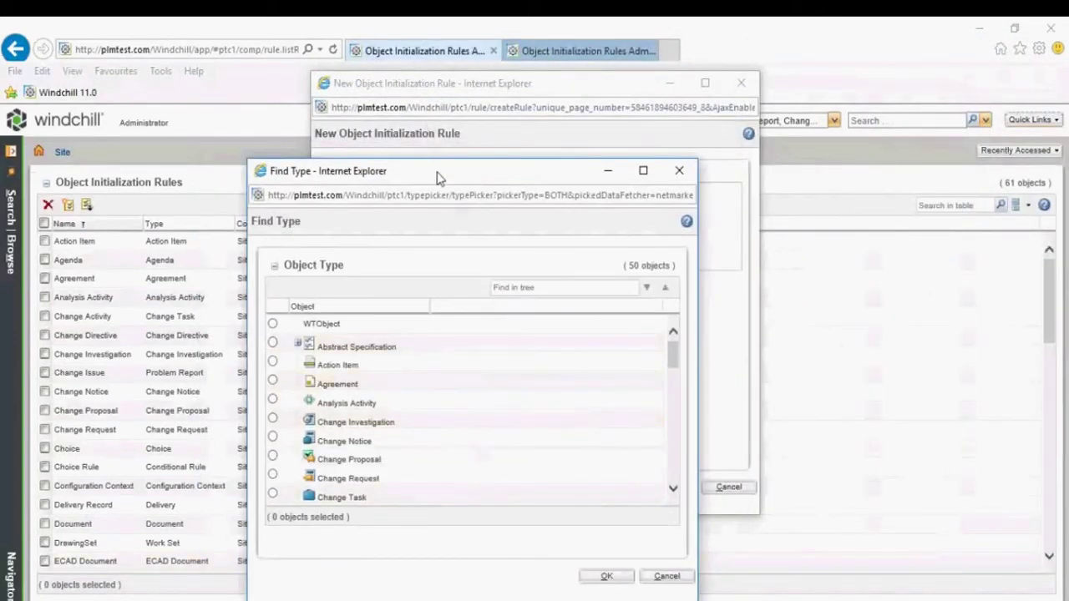
drag(438, 178, 445, 112)
scroll(422, 334, down, 3)
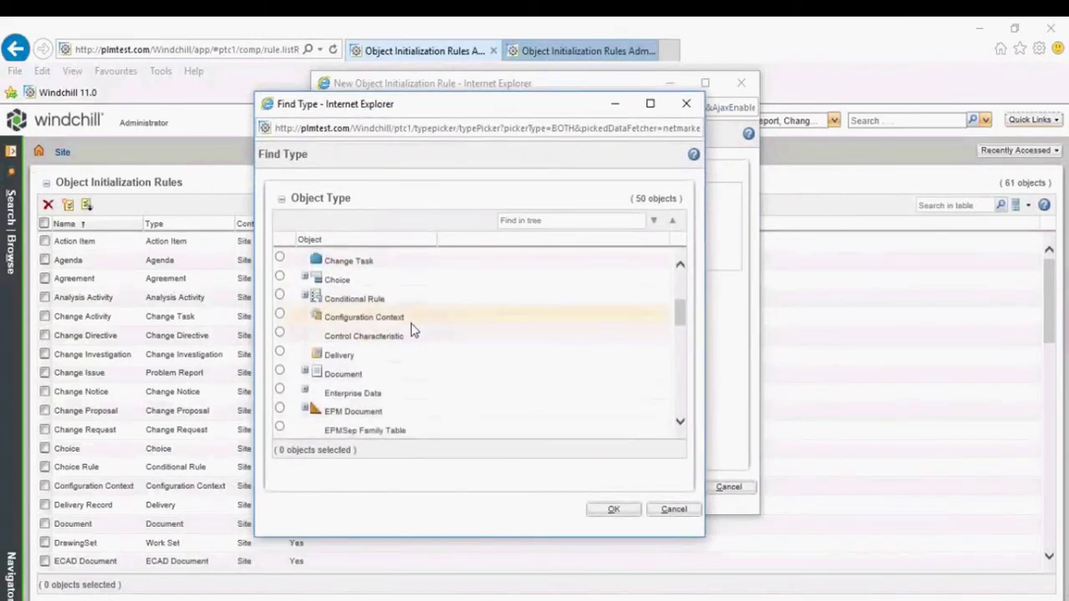
scroll(411, 328, down, 1)
click(305, 343)
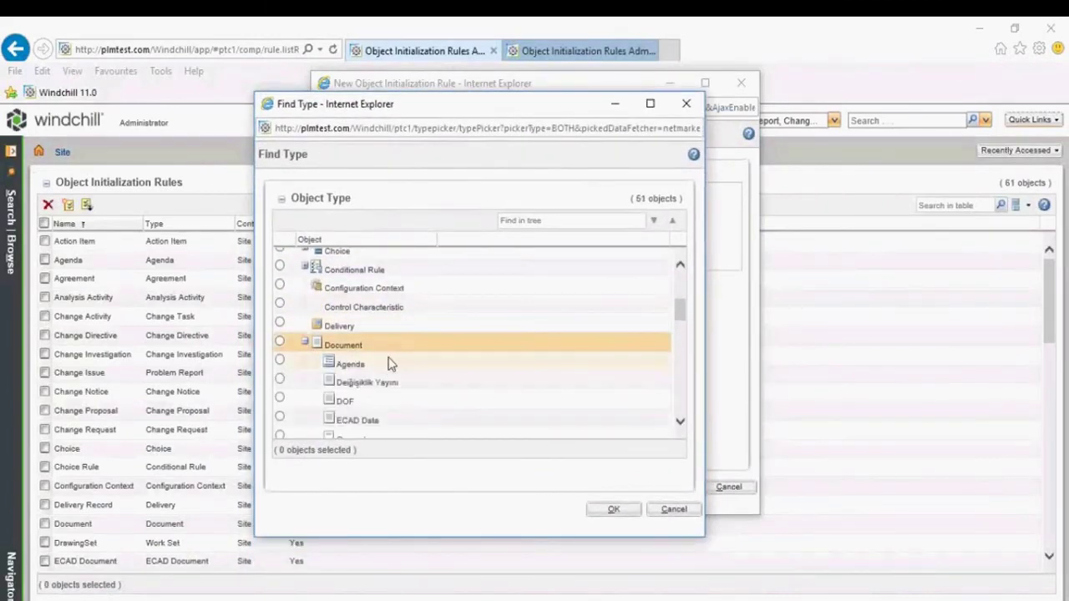
scroll(388, 364, down, 1)
click(280, 322)
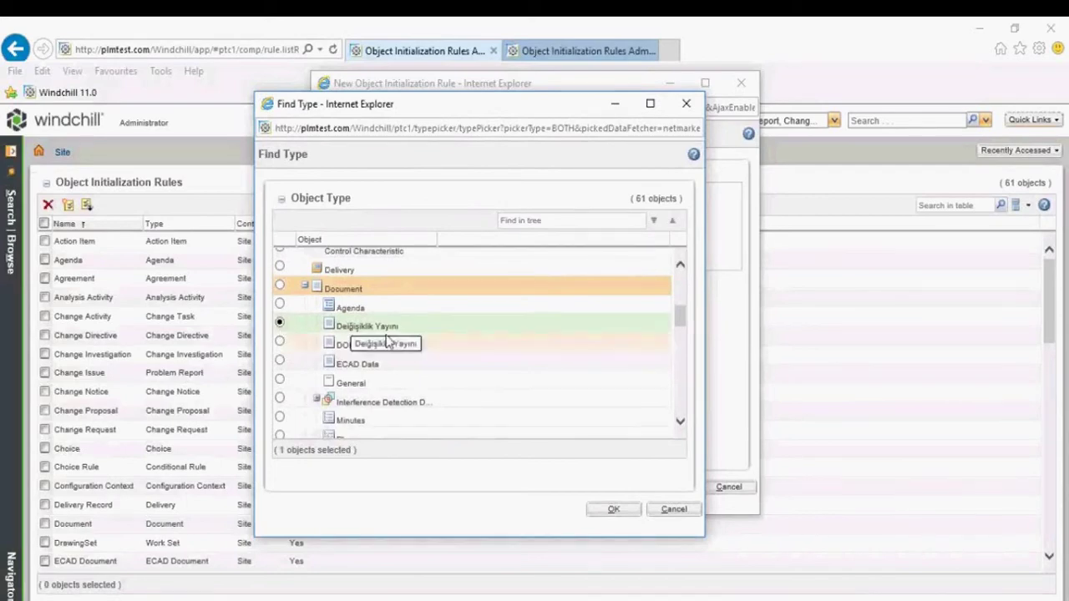
click(616, 511)
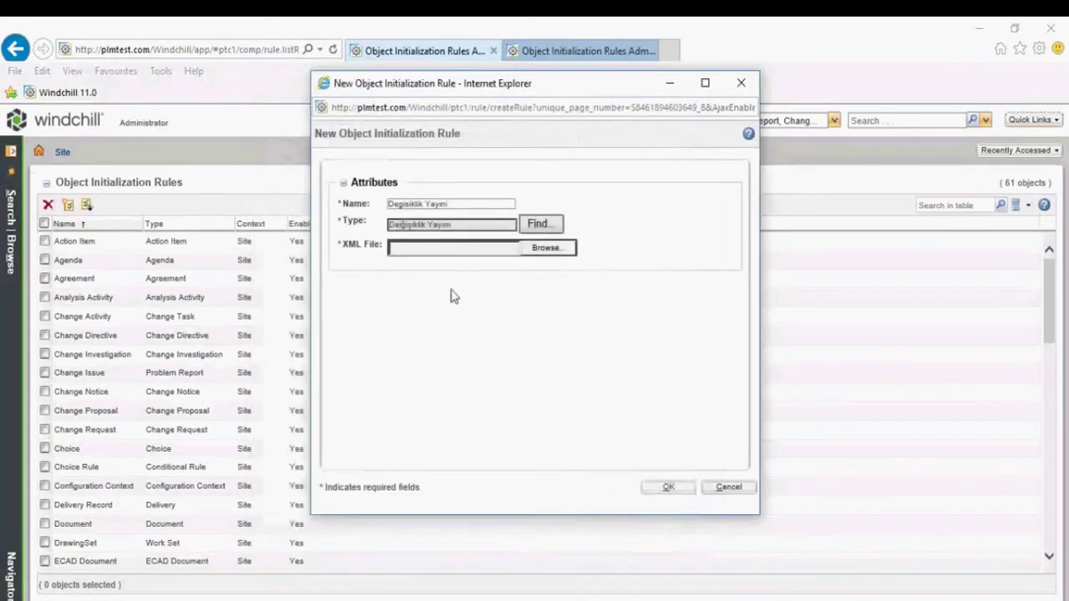
- Switch to the desktop and open rule.xml in Notepad++
right_click(738, 600)
click(787, 530)
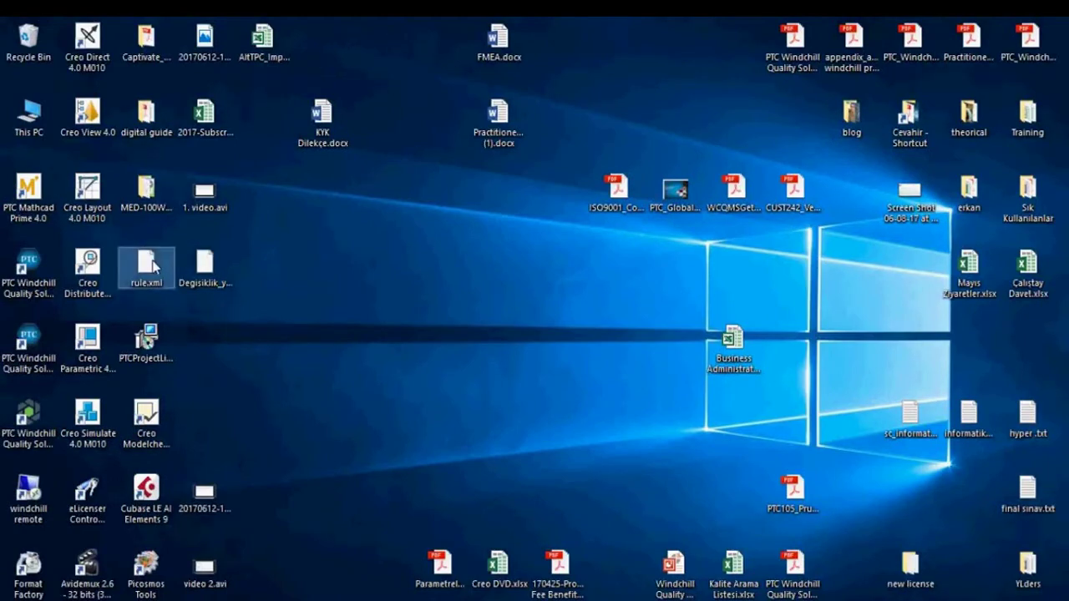
right_click(153, 255)
click(222, 284)
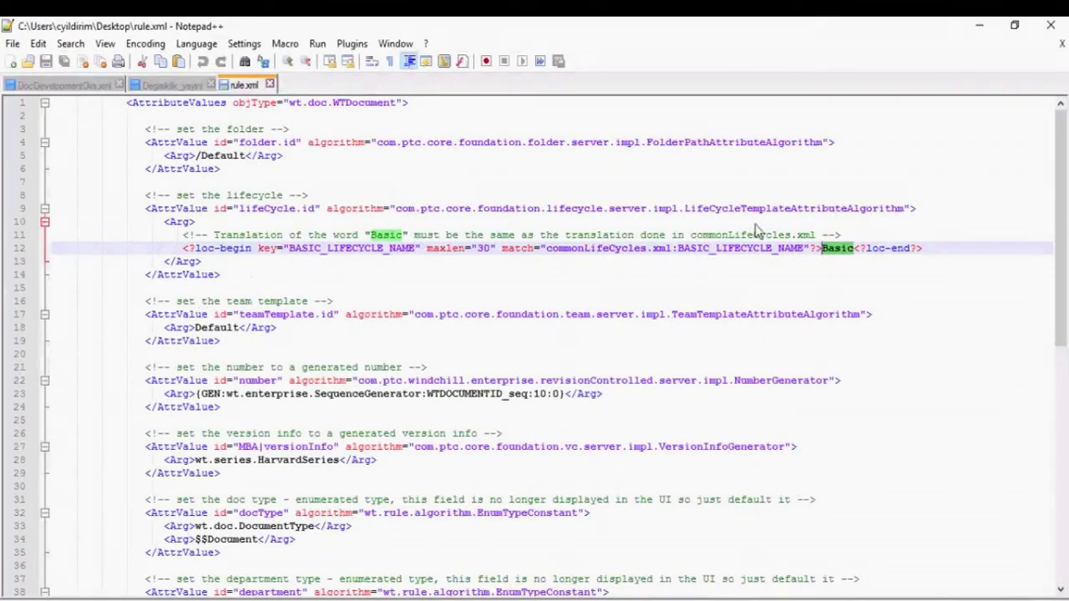
- Replace the life cycle name Basic on line 12 of rule.xml with Degisiklik Yayini
click(850, 265)
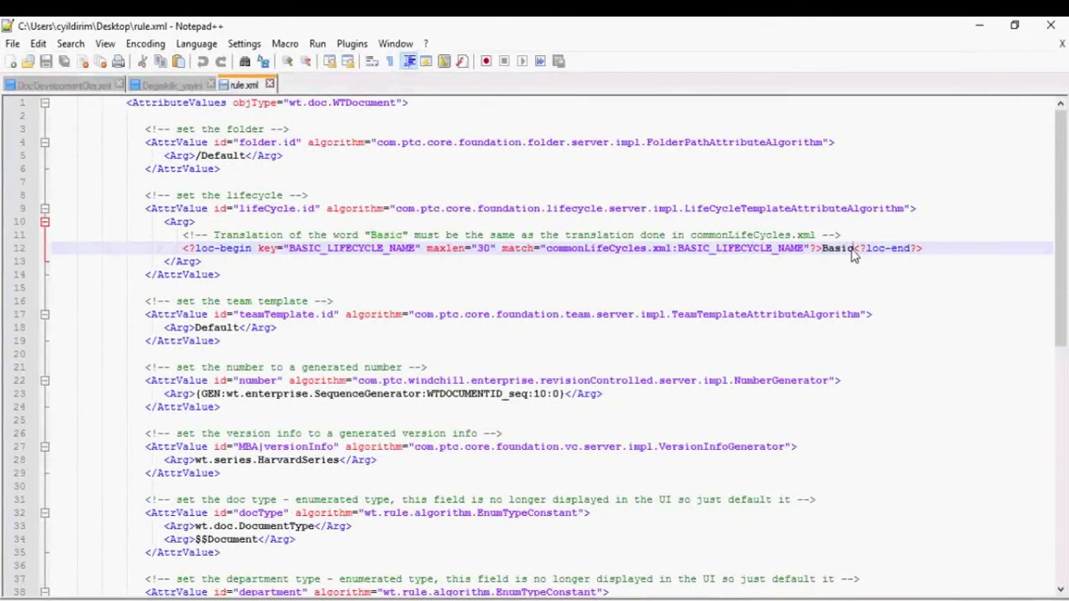
double_click(826, 248)
text(Degisiklik Yayini)
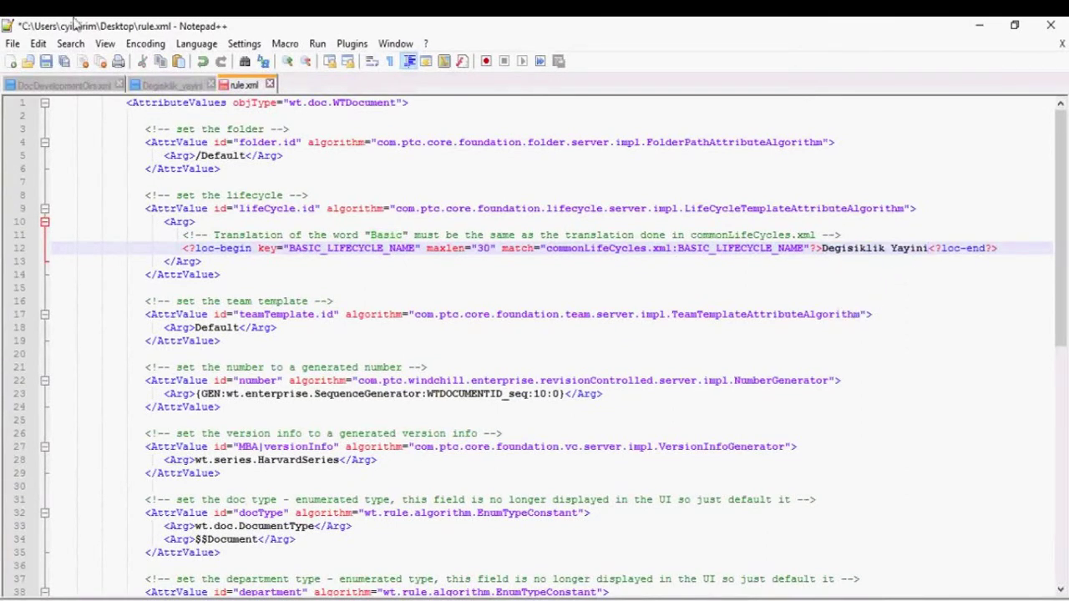
- Save the edited rule.xml, leave Notepad++ and return to the New Object Initialization Rule window
click(13, 44)
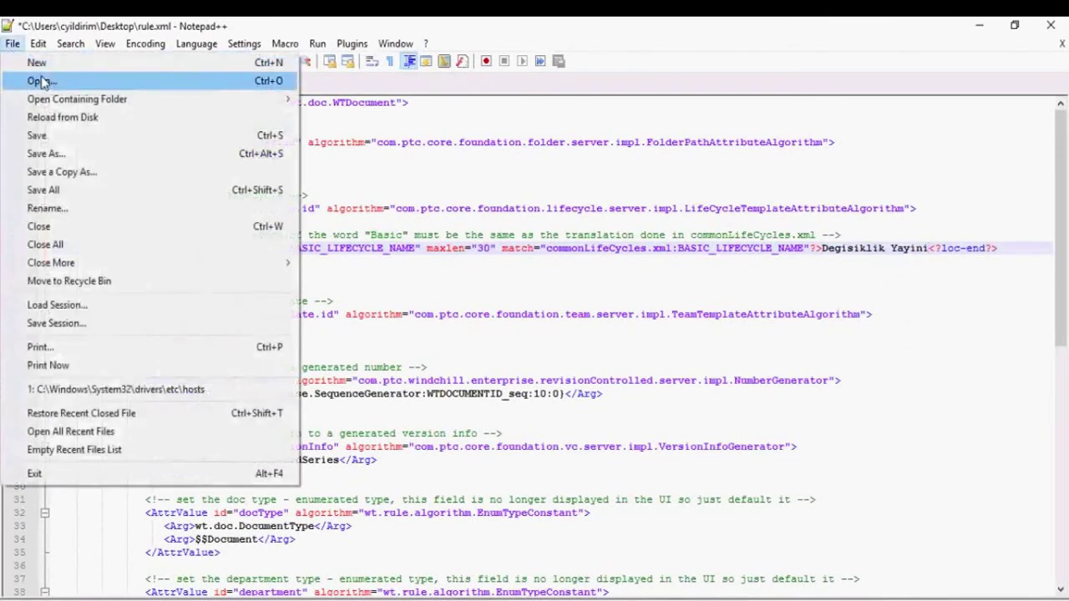
click(54, 136)
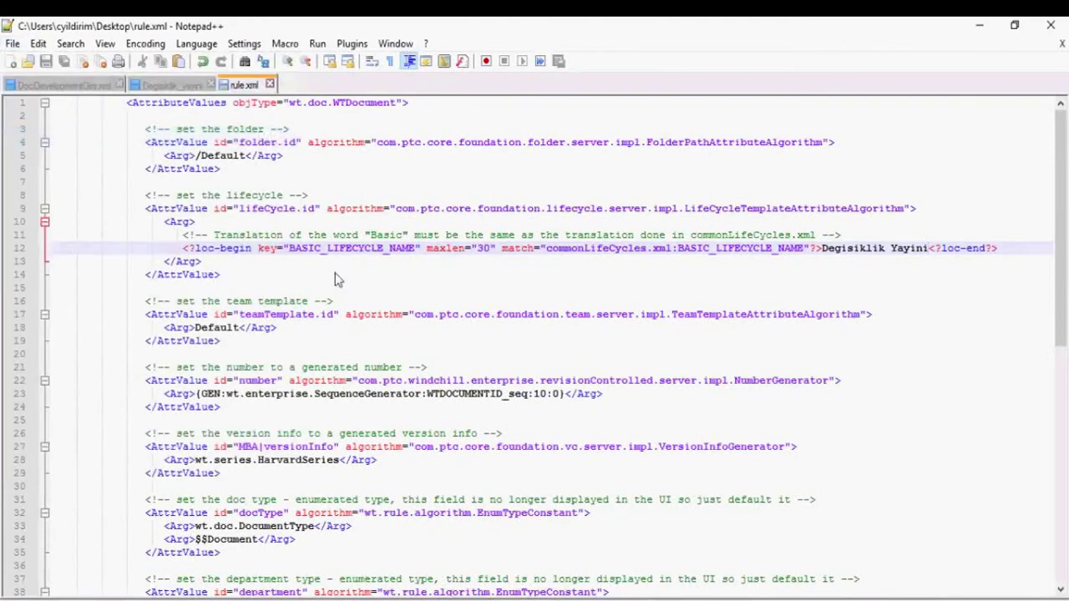
click(1062, 26)
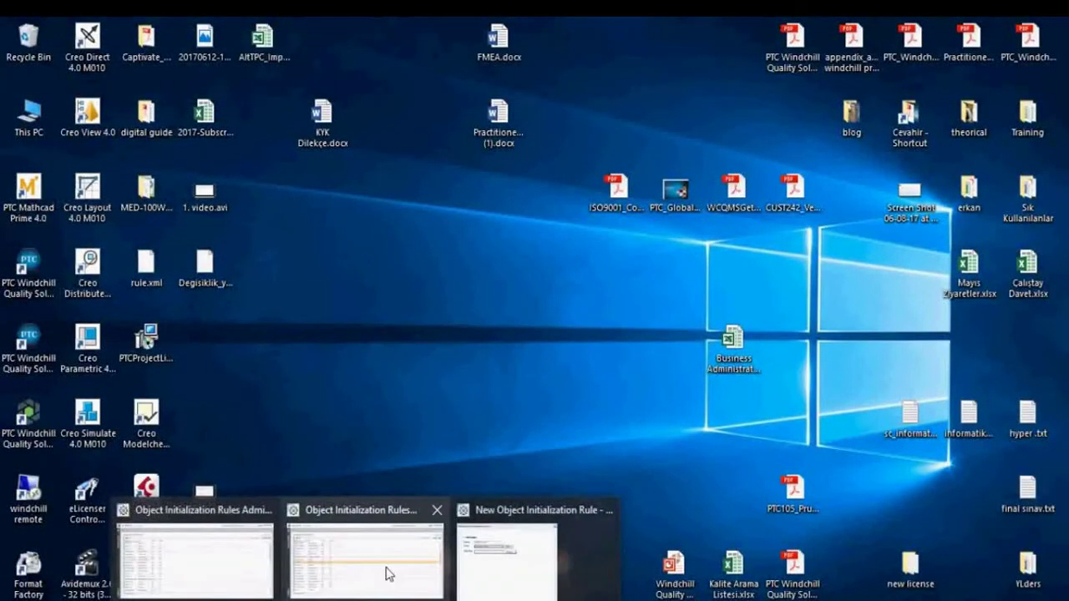
click(511, 559)
- Set the rule's XML file to rule.xml from the Desktop, create the rule and dismiss the confirmation
click(552, 252)
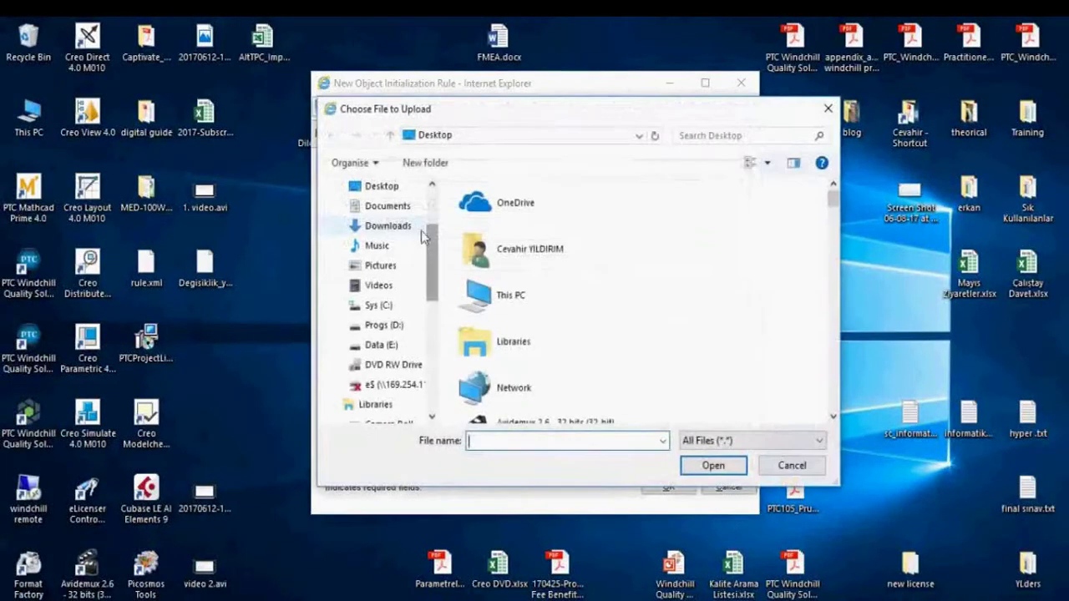
click(381, 185)
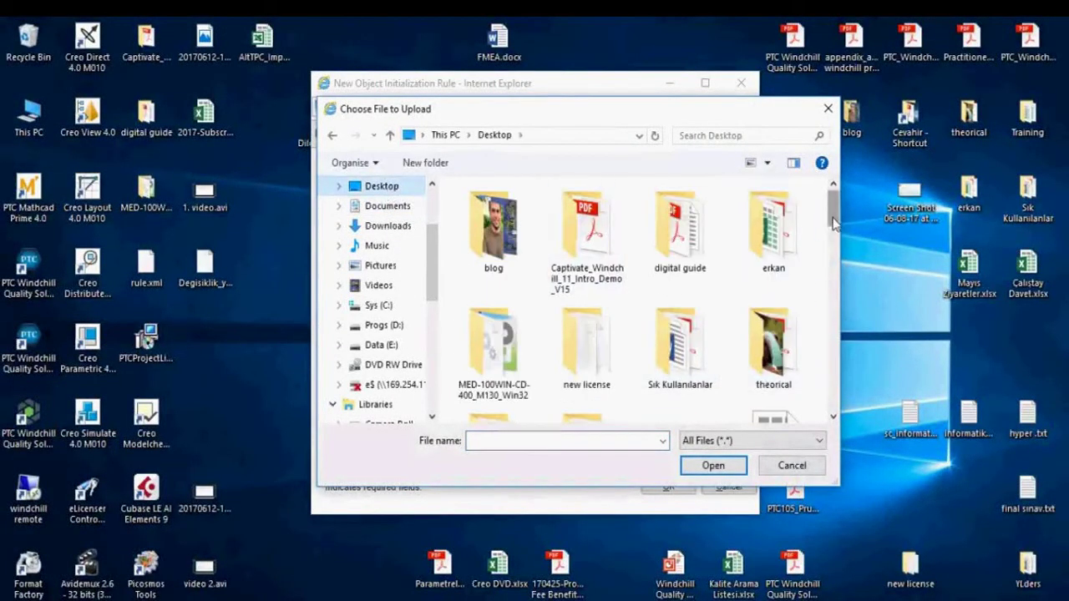
drag(832, 221, 833, 409)
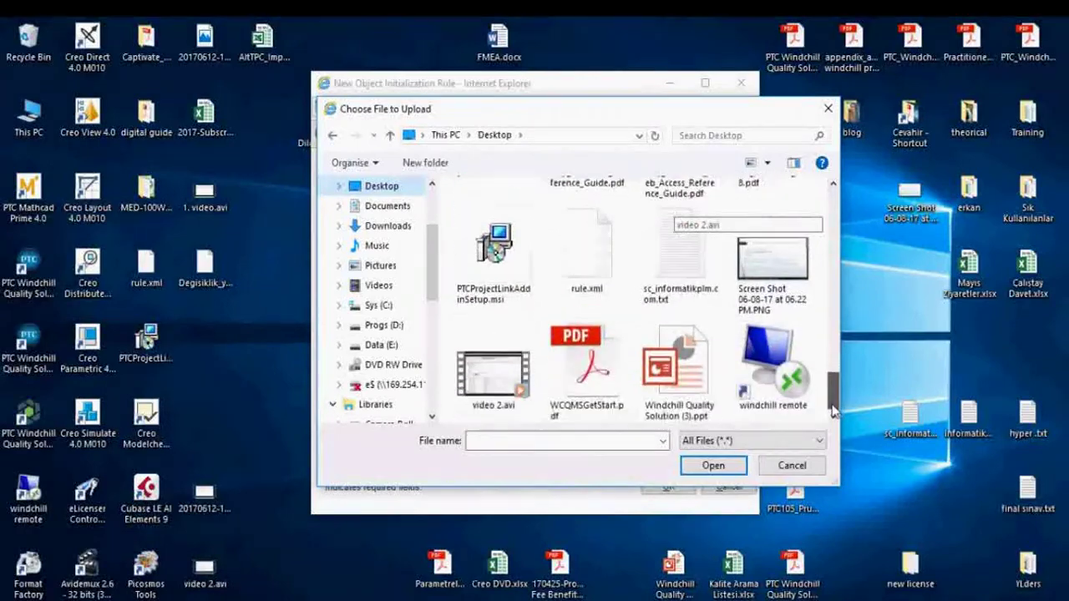
double_click(586, 251)
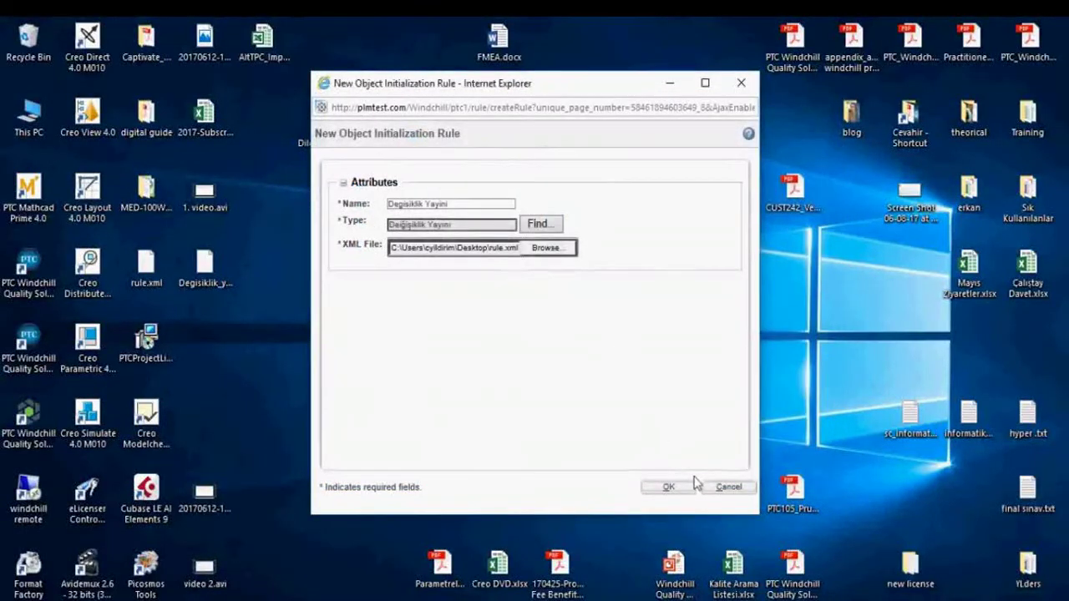
click(673, 486)
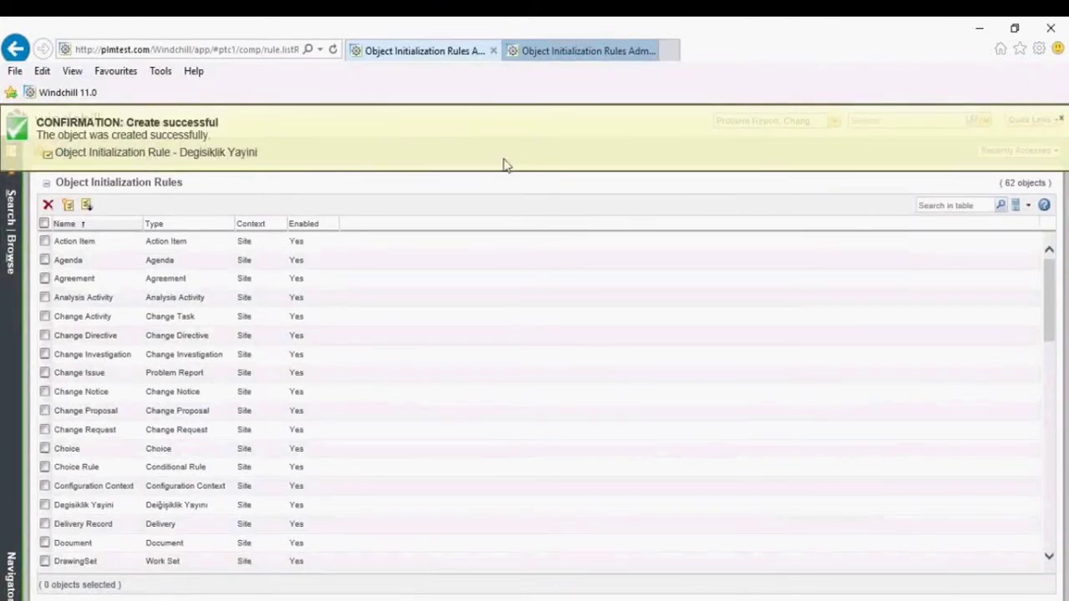
click(1059, 119)
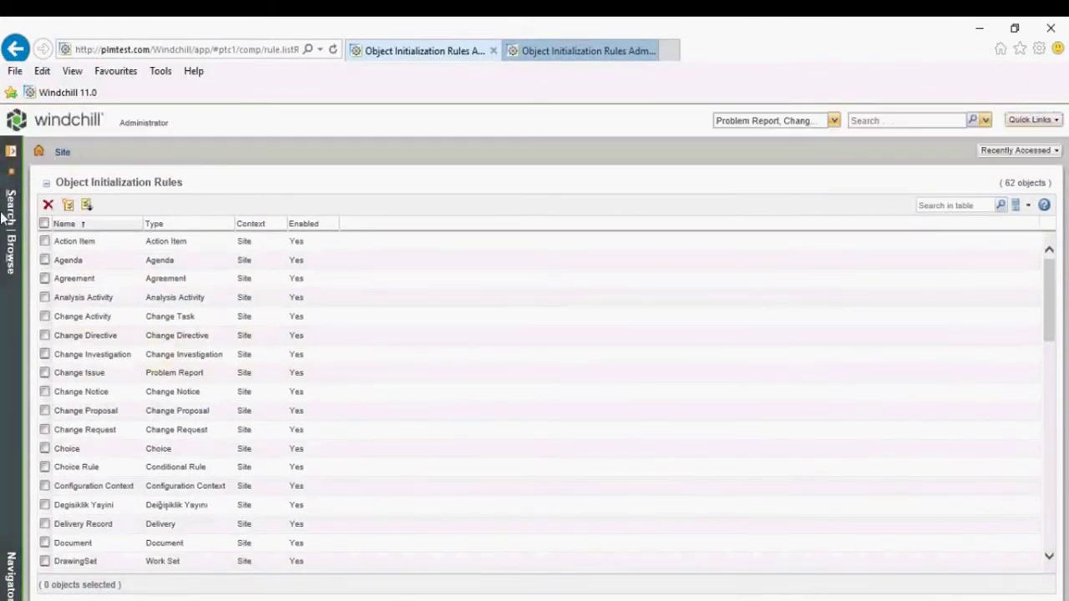
- Open the folder contents of the Drive System product
click(11, 259)
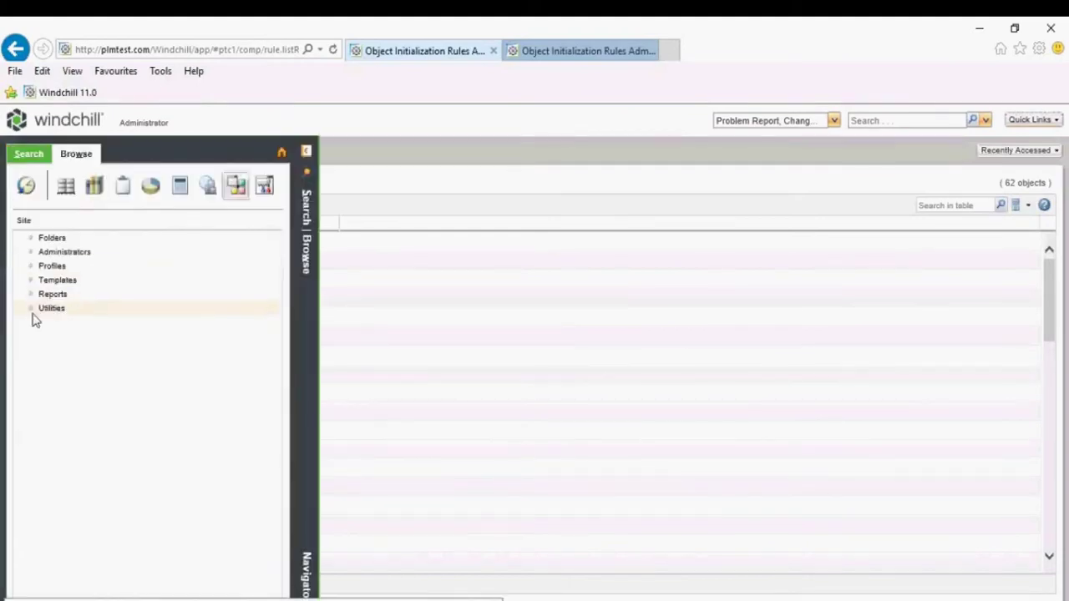
click(66, 186)
click(67, 267)
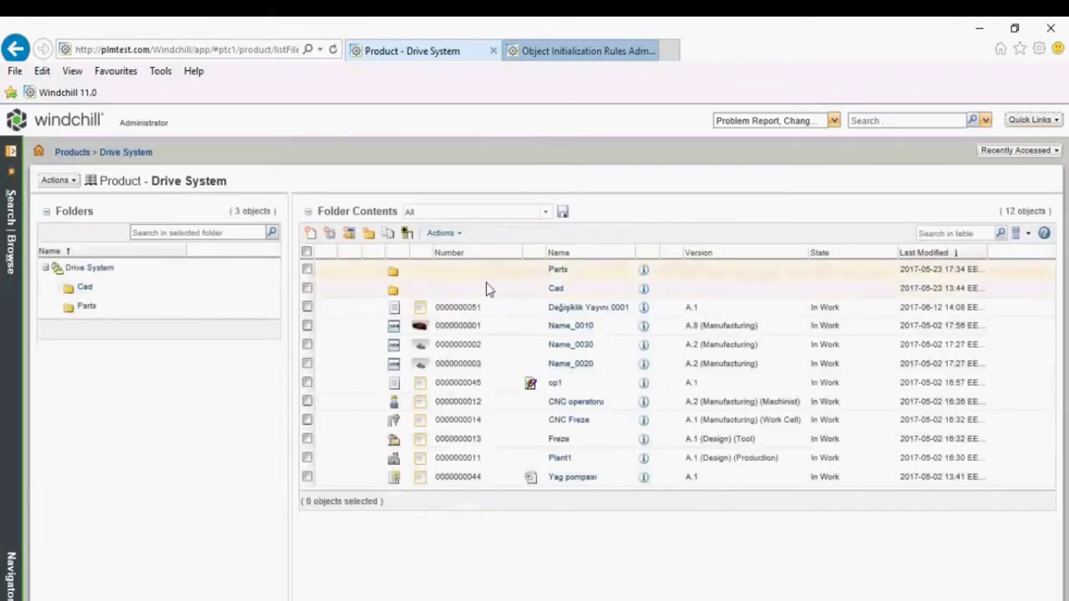
- Start a new document in Drive System with the type Değişiklik Yayını and look over its attribute form
click(310, 234)
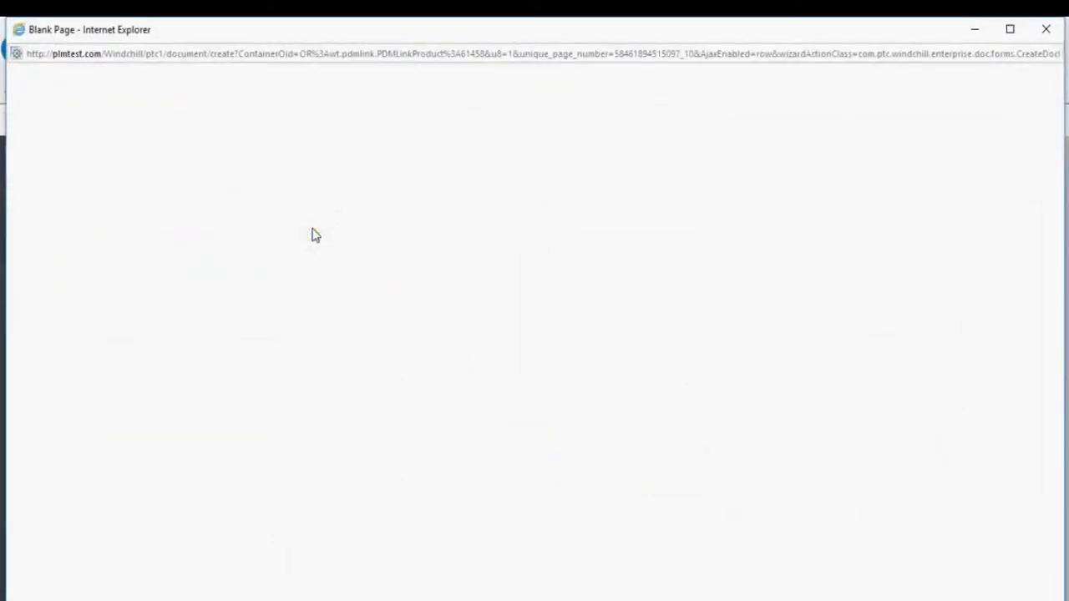
click(158, 153)
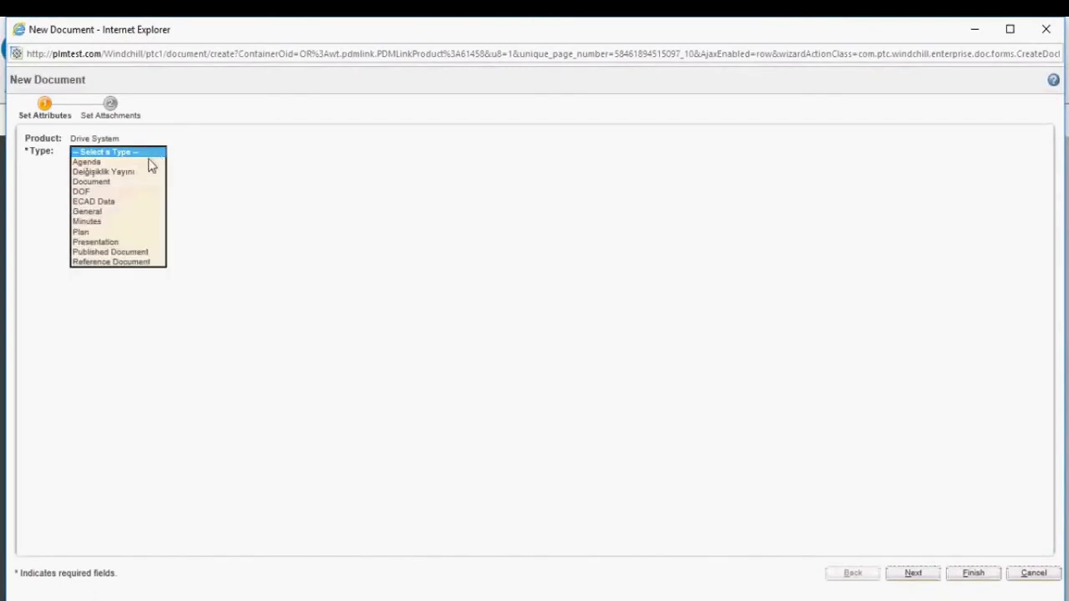
click(127, 166)
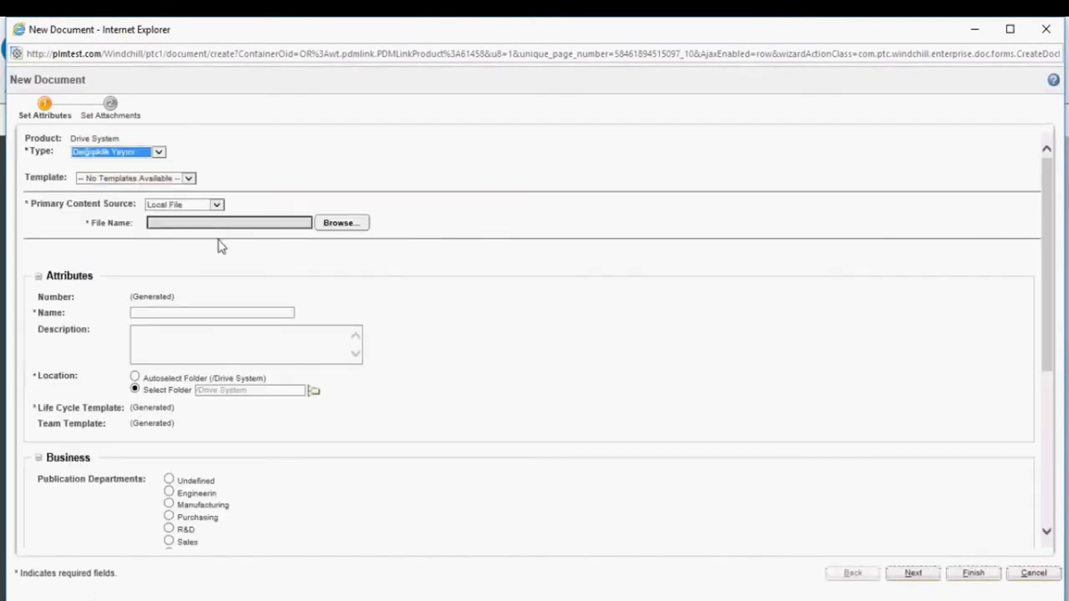
scroll(401, 344, down, 4)
scroll(405, 348, up, 4)
scroll(397, 351, down, 2)
scroll(396, 351, up, 3)
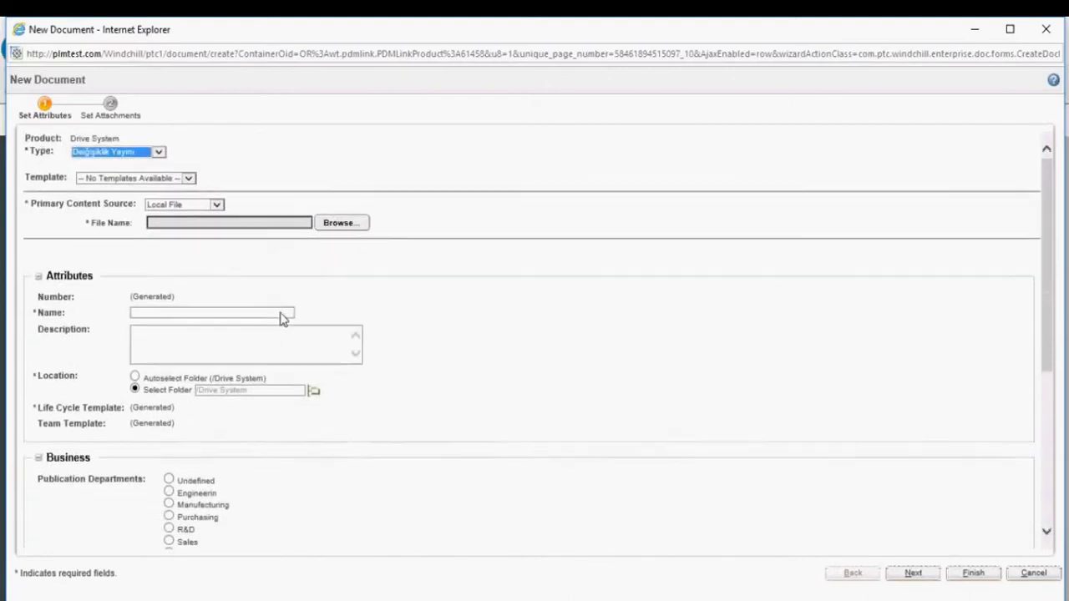
- Name the document Degisiklik Yayini 0002 and set its primary content source to No Content
click(153, 314)
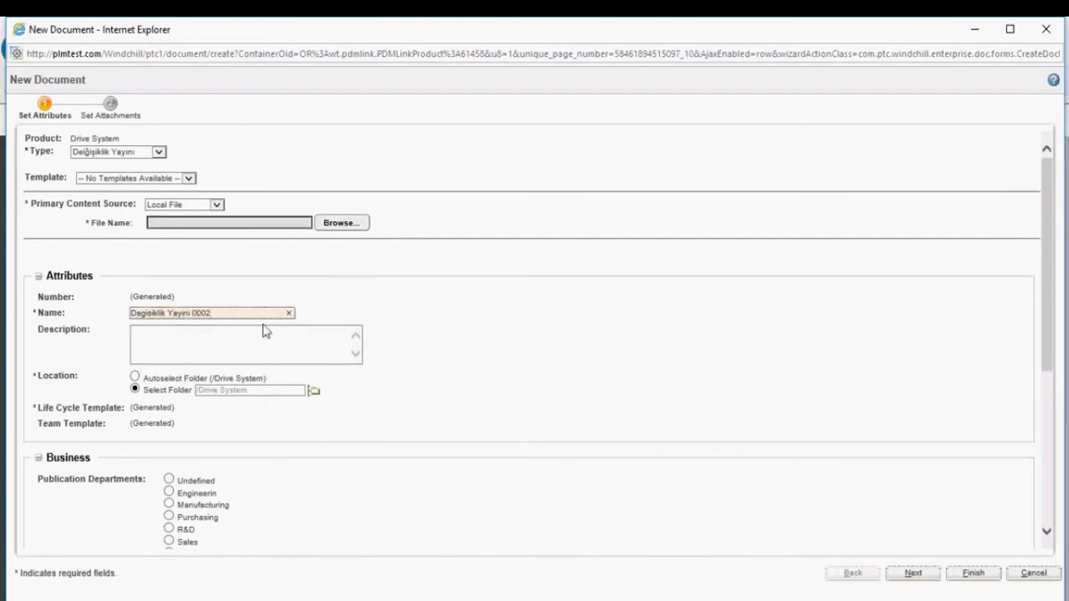
scroll(420, 310, down, 1)
scroll(400, 292, up, 1)
click(196, 207)
click(171, 194)
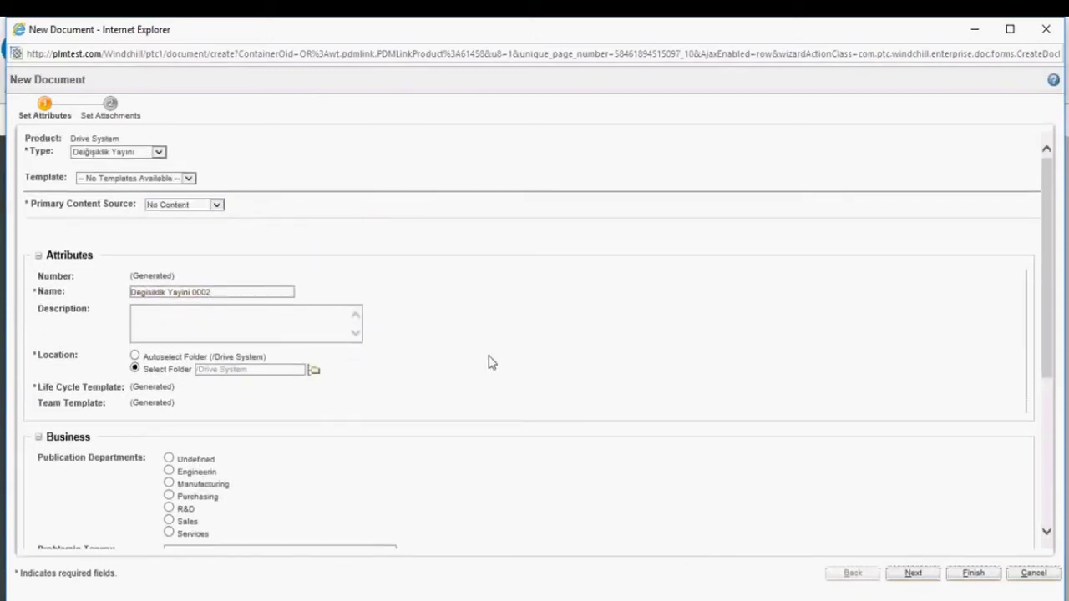
- Set Publication Departments to R&D and enter asd for Problemin Tanımı, Problemin Nedeni and Problemin Çözümü
scroll(207, 287, down, 3)
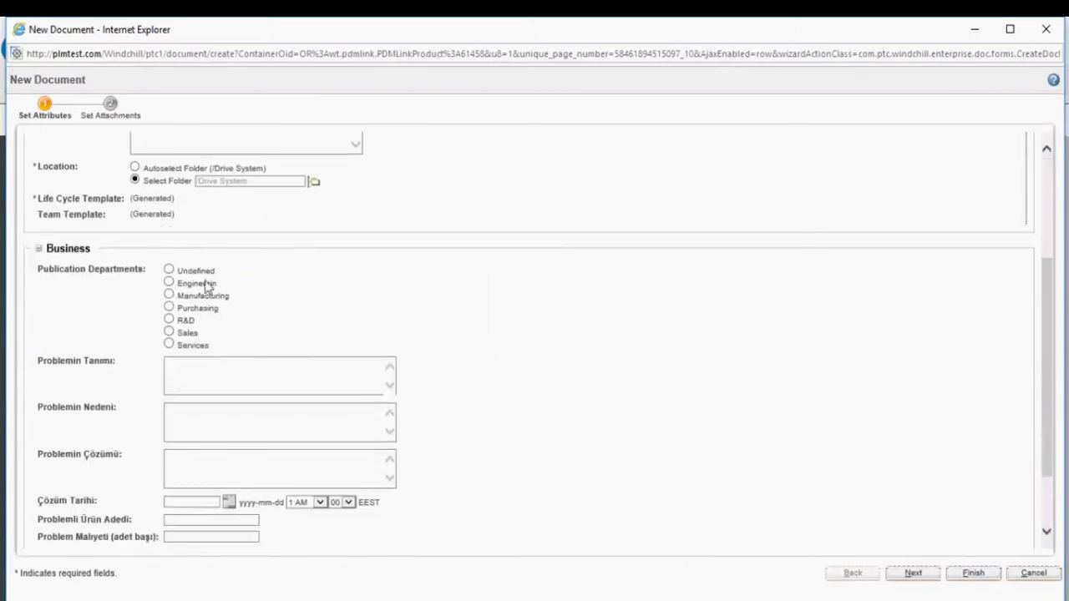
click(170, 321)
click(192, 365)
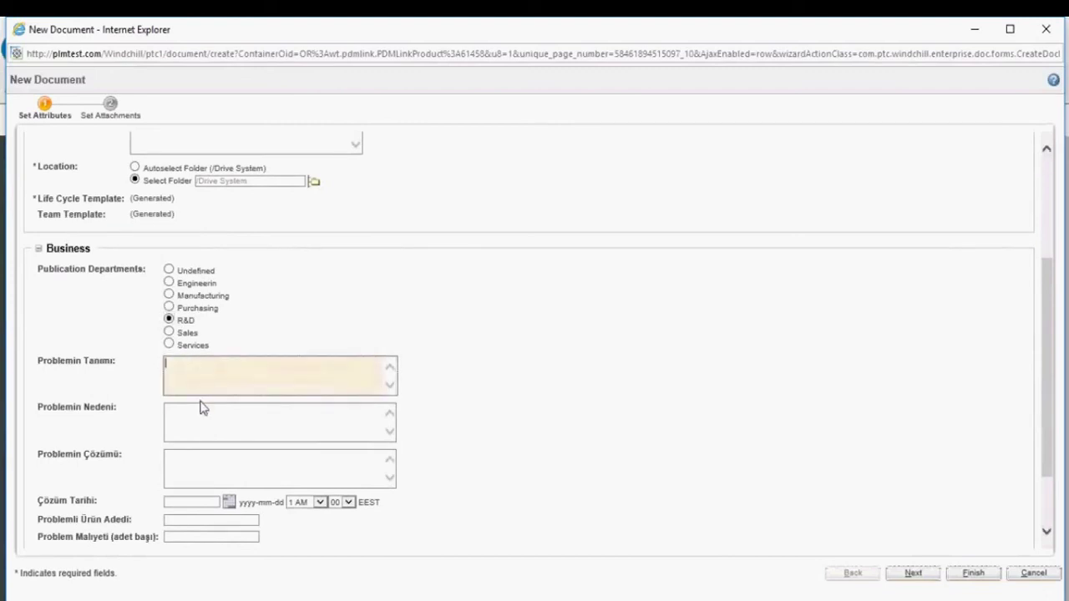
text(asd)
click(205, 413)
text(asd)
click(201, 457)
text(asd)
- Set Çözüm Tarihi to 2017-06-20 and finish creating the document
scroll(220, 445, down, 1)
click(230, 418)
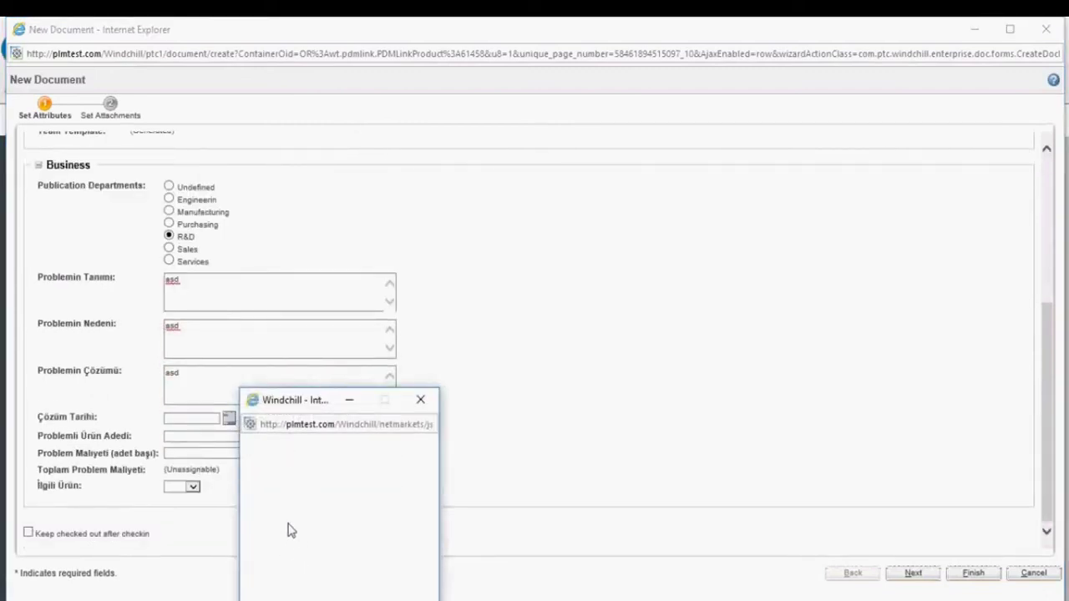
click(325, 533)
scroll(551, 321, up, 3)
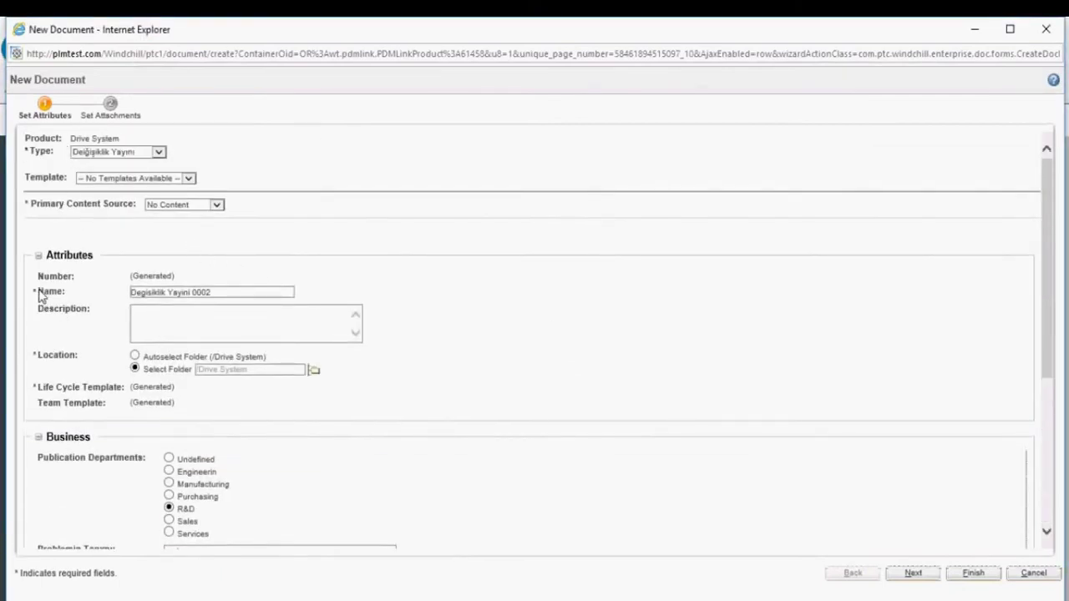
double_click(42, 292)
click(108, 238)
scroll(111, 239, down, 5)
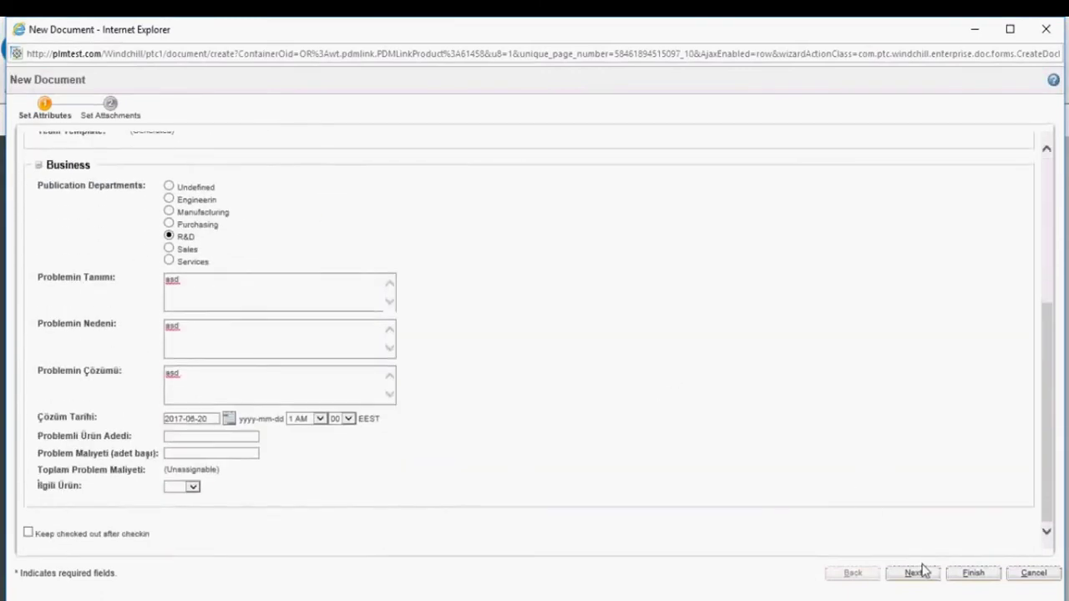
click(972, 573)
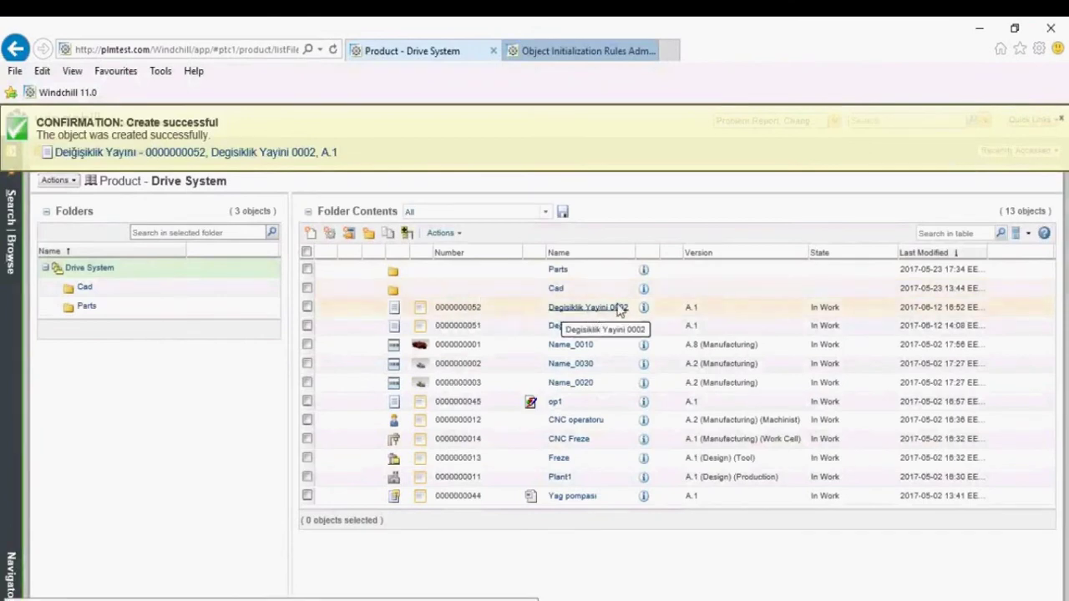
- Open the information page of Degisiklik Yayini 0002 and check its life cycle template and states in the System section
click(644, 307)
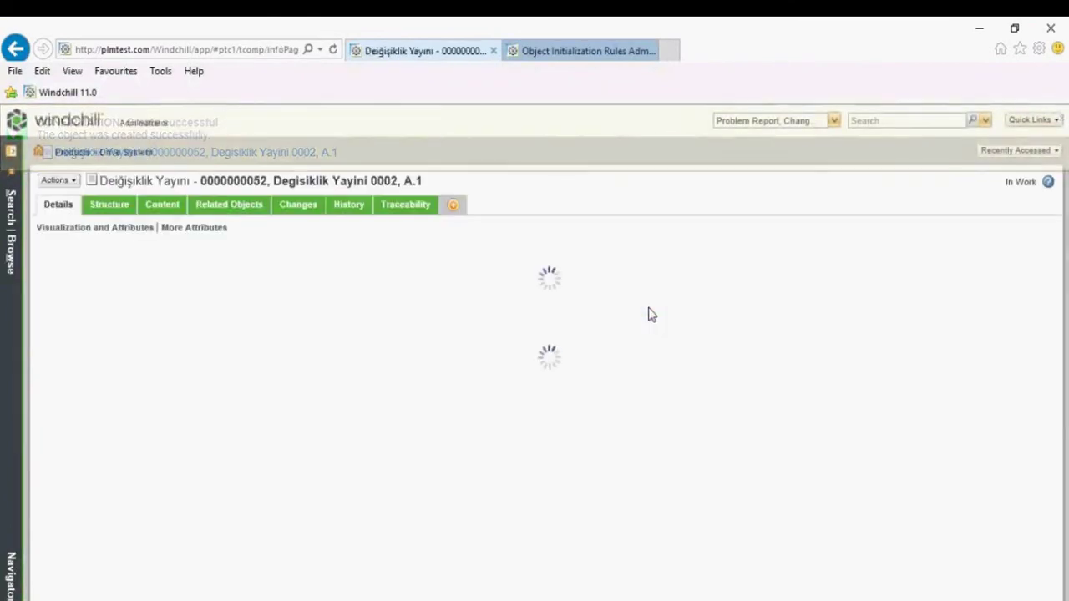
scroll(664, 309, down, 3)
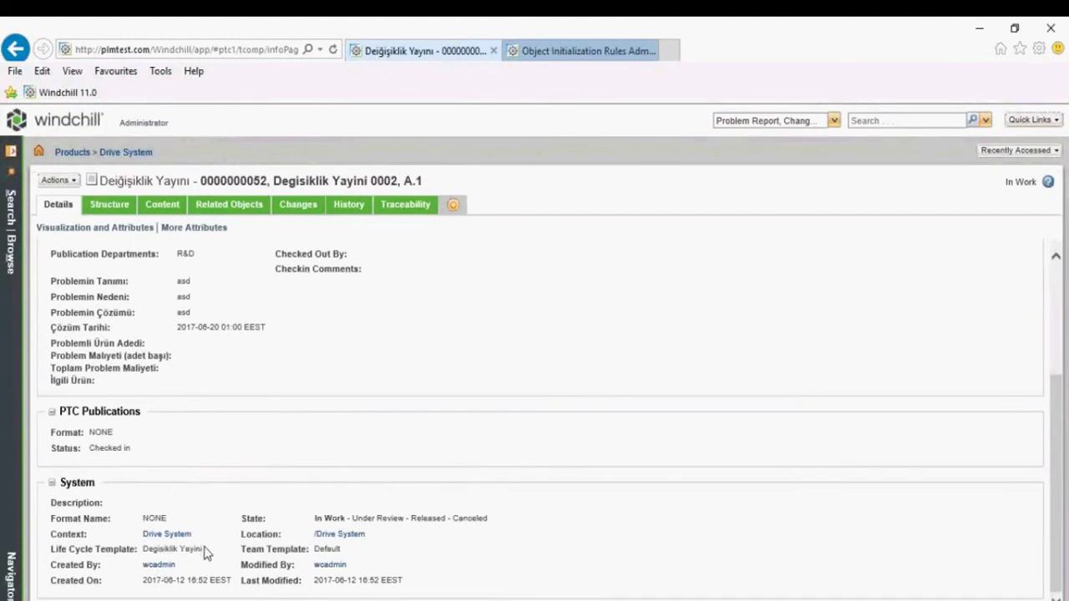
drag(205, 553, 135, 557)
click(423, 559)
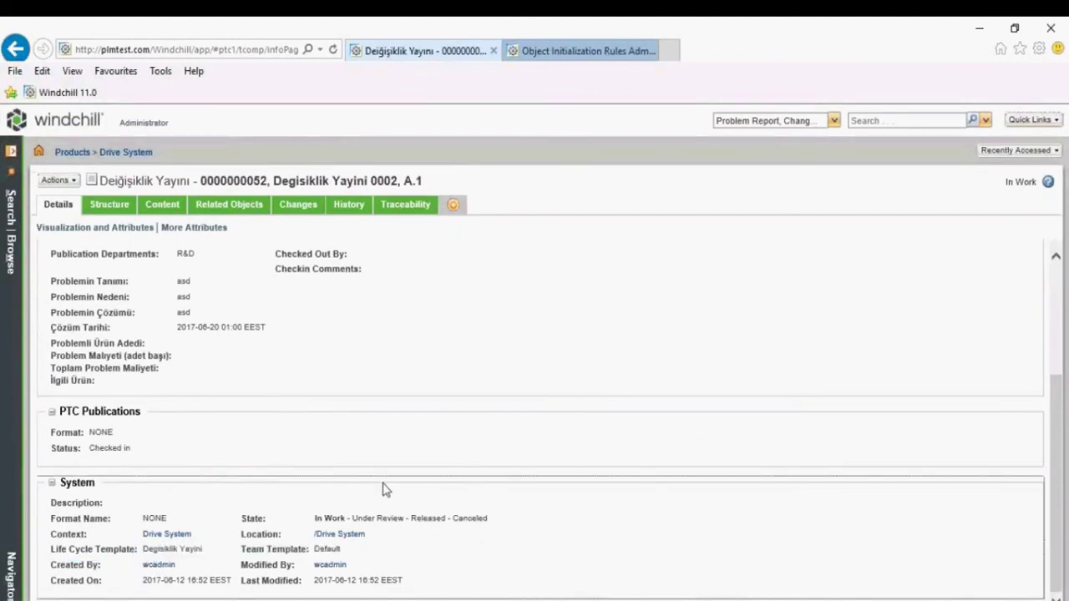
drag(318, 519, 477, 520)
click(463, 524)
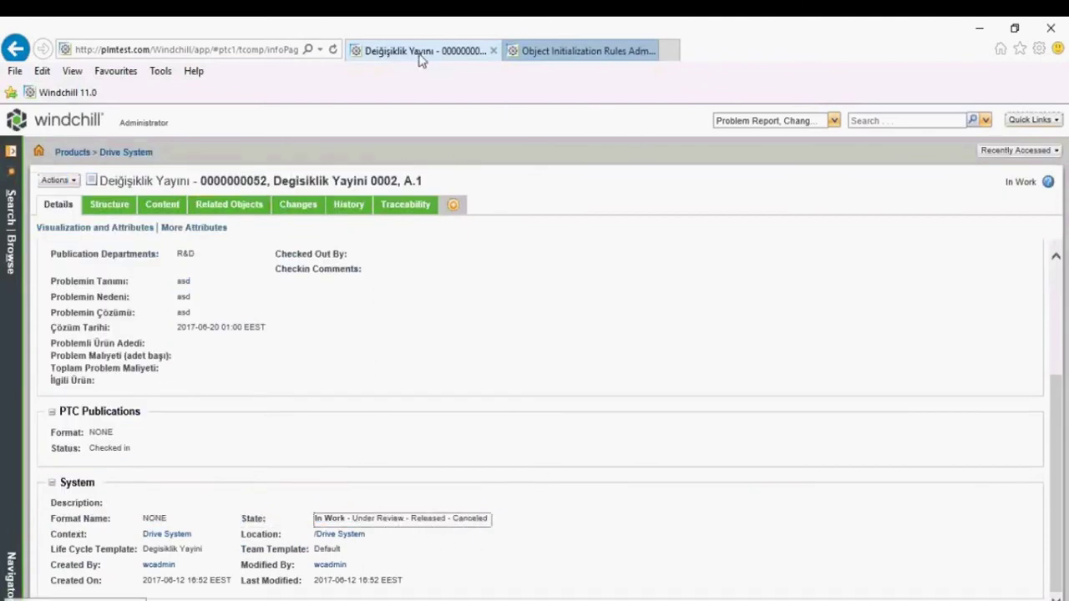
- Open the information page of Değişiklik Yayını 0001 from the Drive System folder and compare its life cycle template and states
click(8, 234)
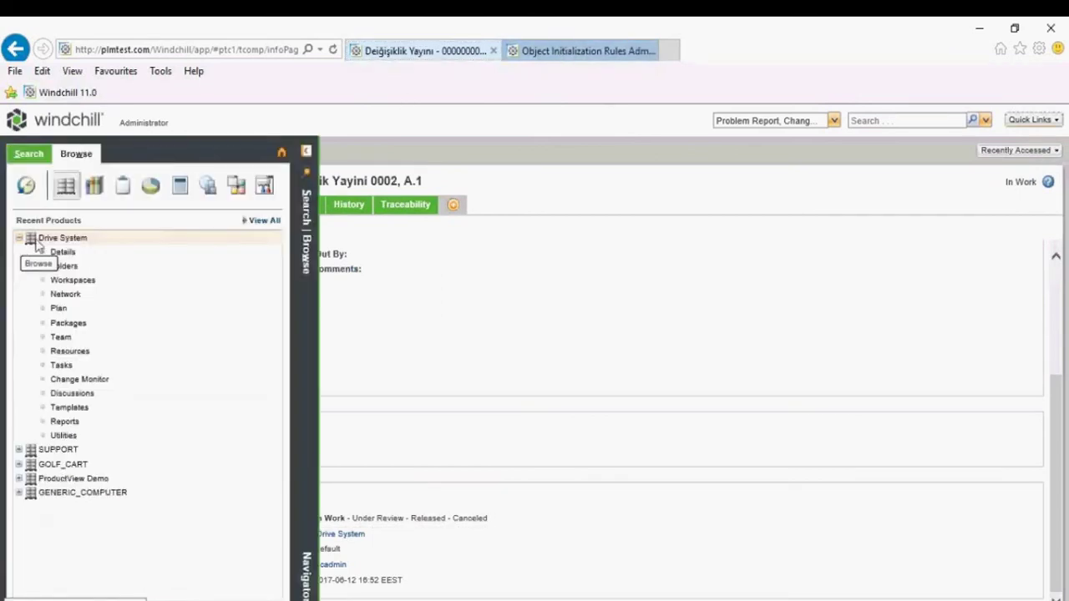
click(64, 265)
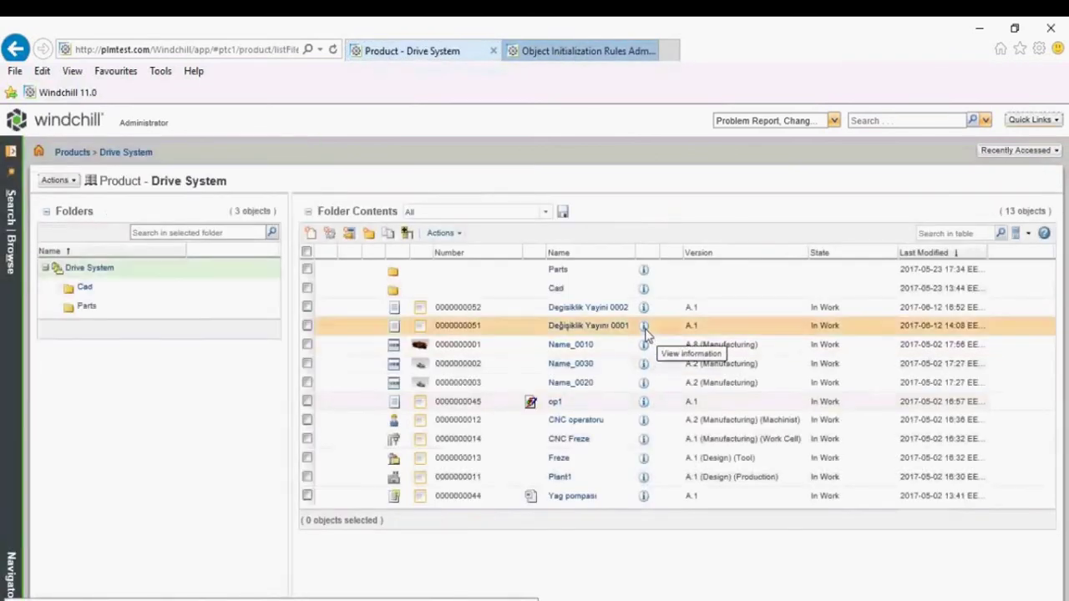
click(644, 329)
scroll(391, 436, down, 5)
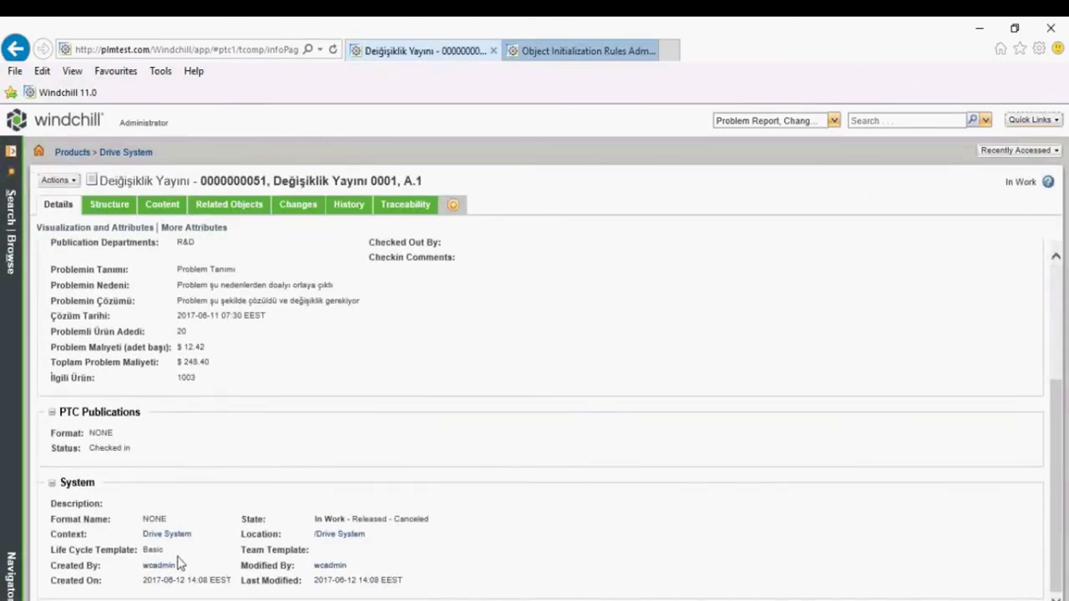
double_click(152, 549)
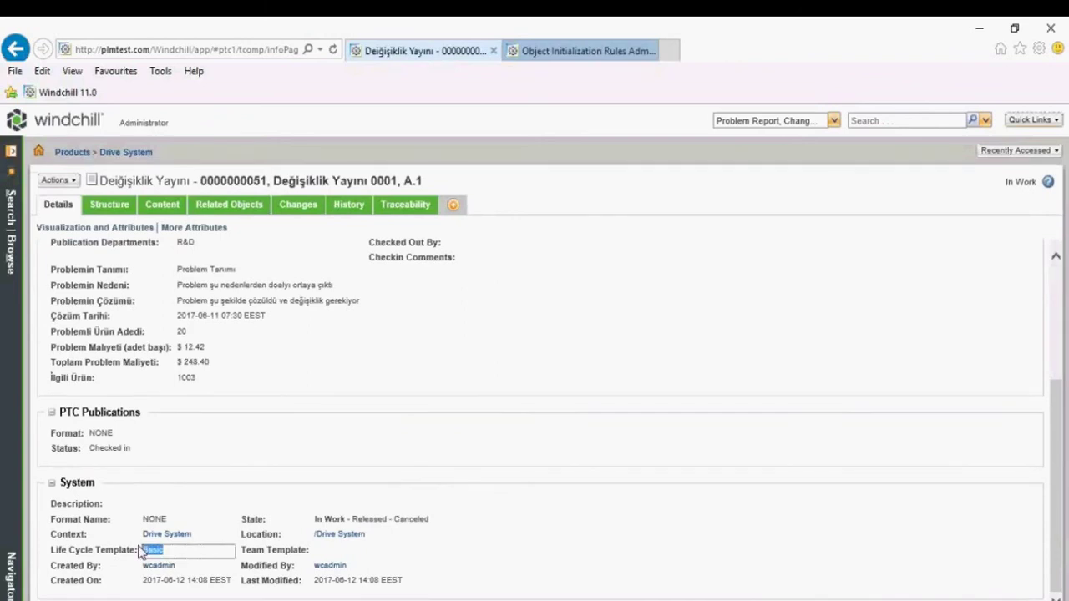
click(305, 529)
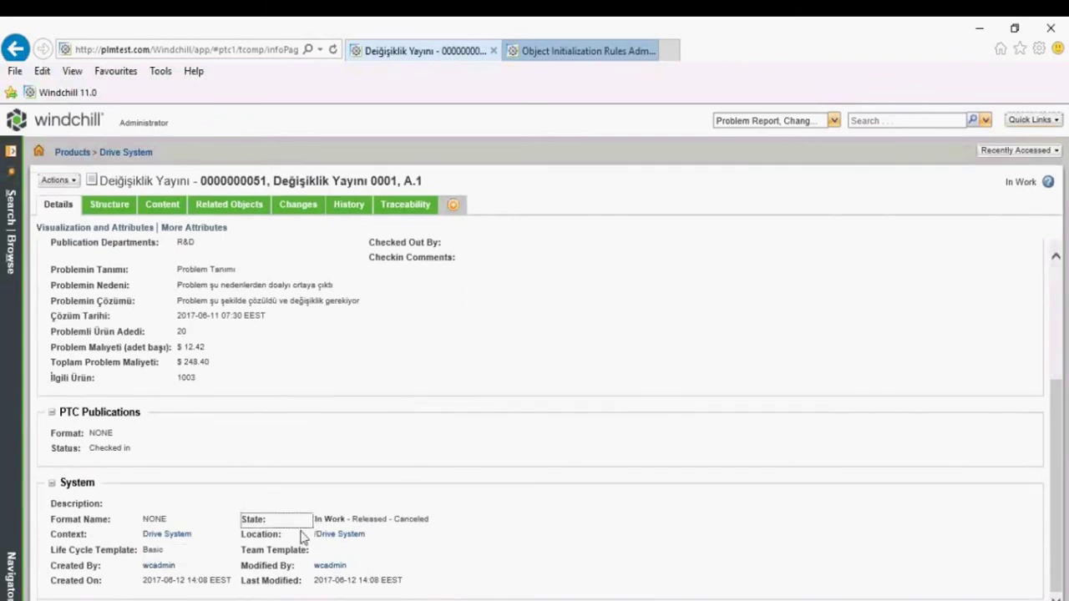
click(324, 519)
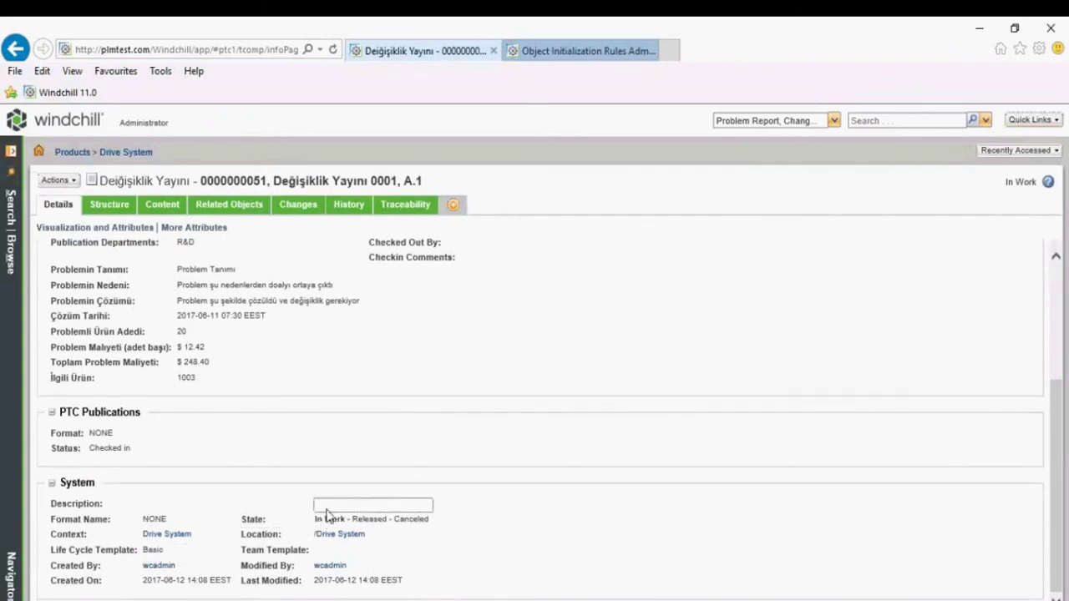
click(363, 524)
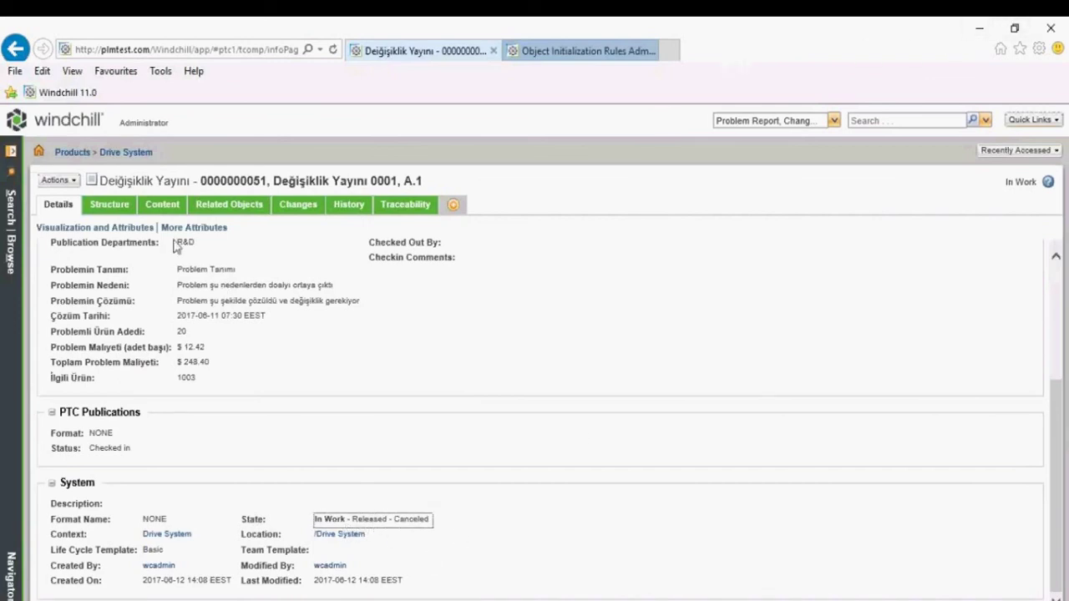
- Open the navigator for browsing the recent products
click(11, 246)
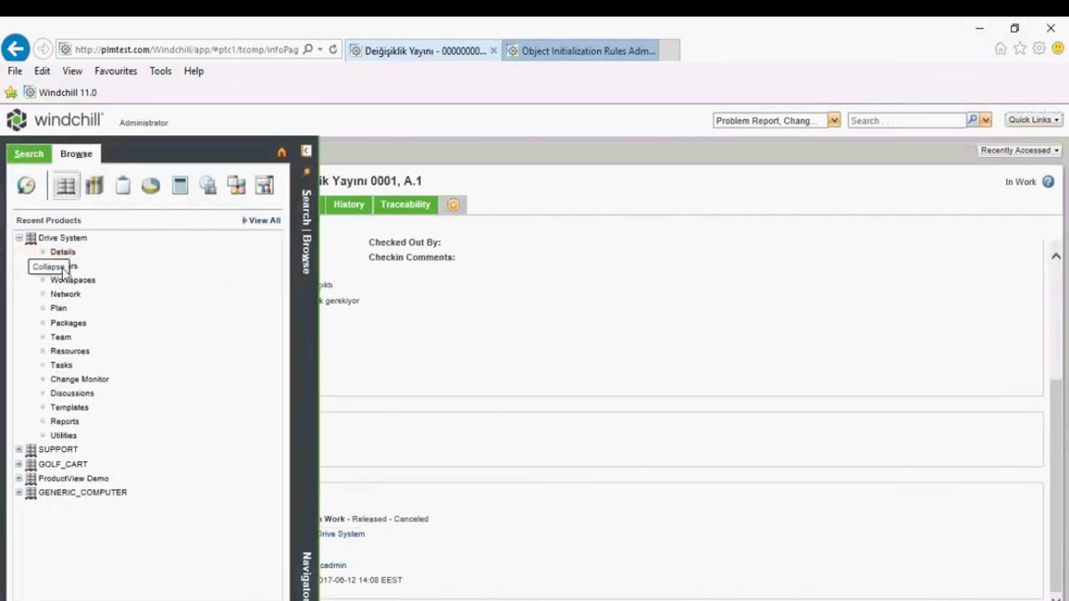